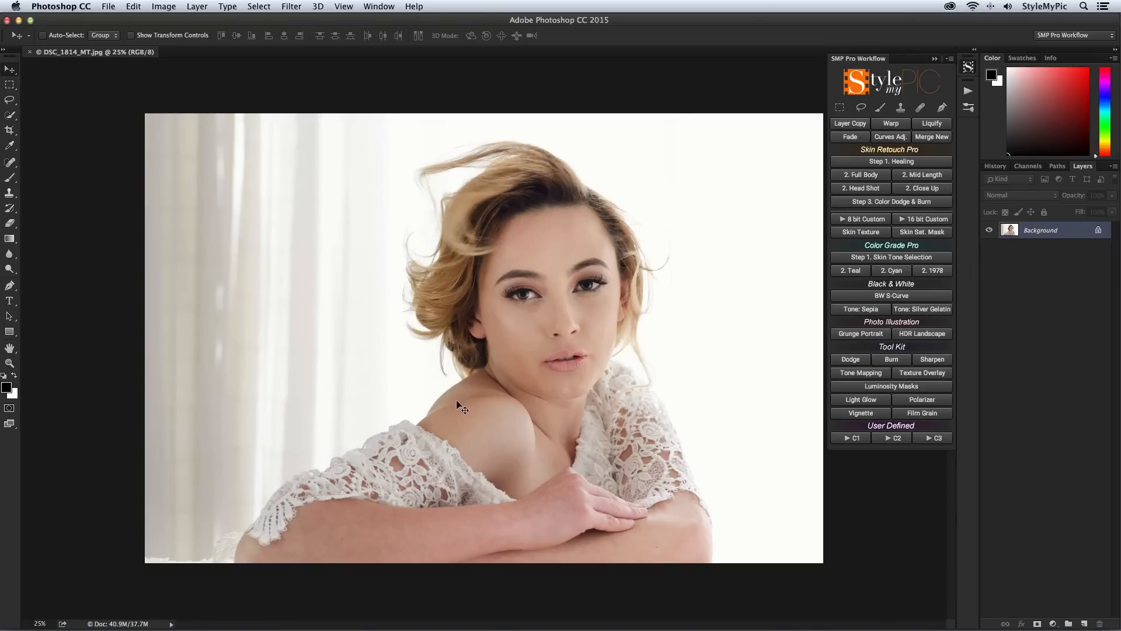
Step: Copy a rectangular area around the raised shoulder to a new layer and warp it slightly downward to lower the shoulder
{"action": "left_click", "coordinate": [839, 107]}
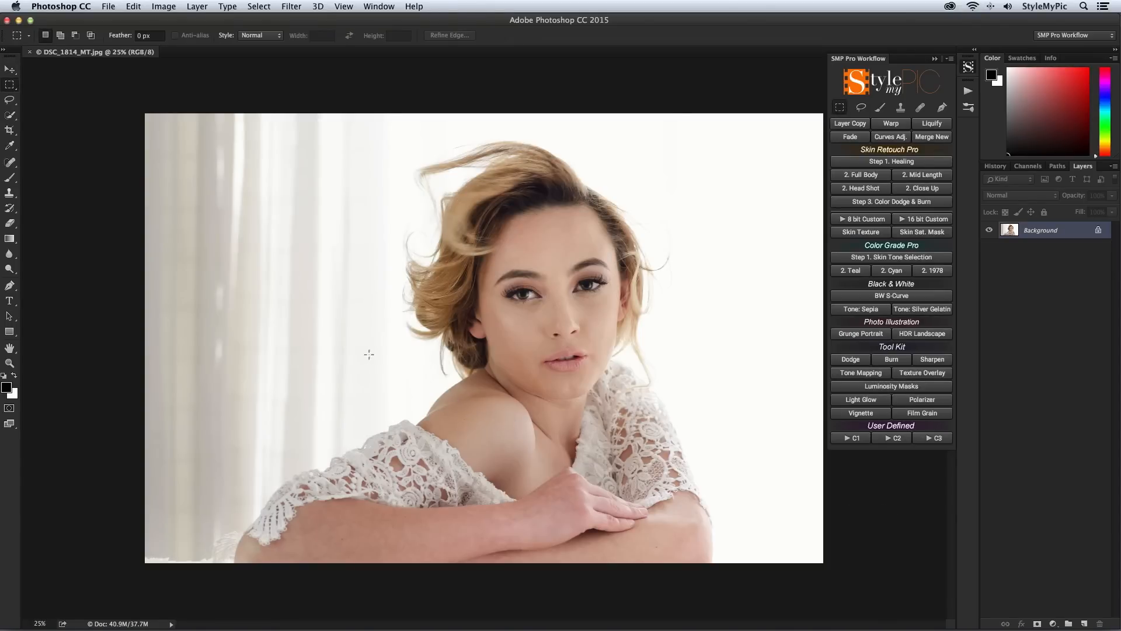
{"action": "left_click_drag", "start_coordinate": [391, 340], "coordinate": [514, 432]}
{"action": "left_click", "coordinate": [850, 124]}
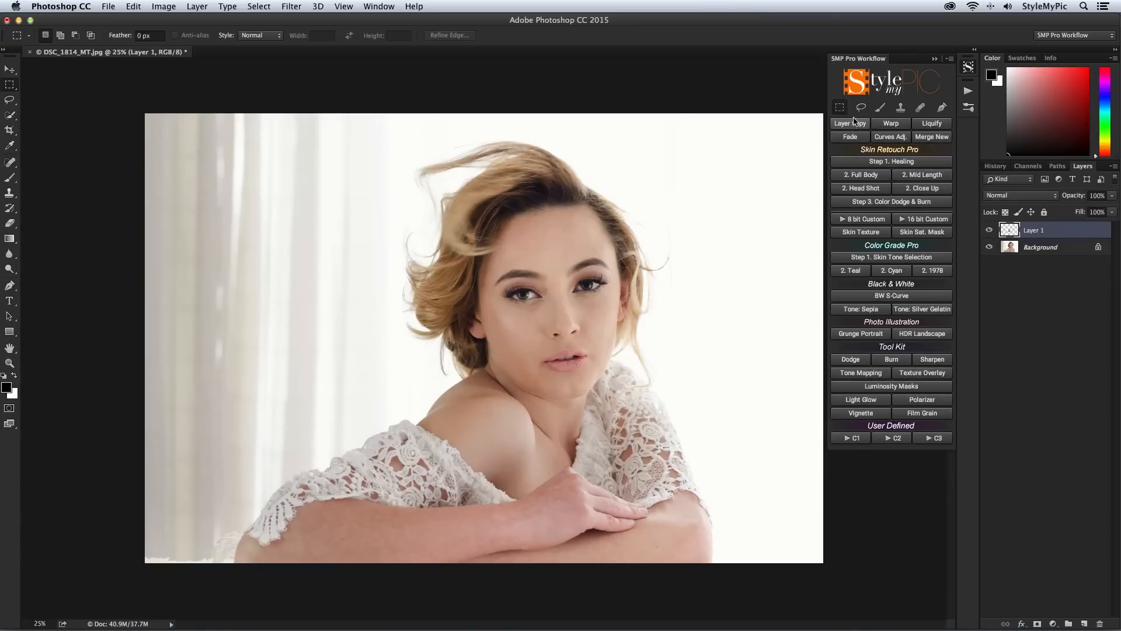
{"action": "left_click", "coordinate": [894, 124]}
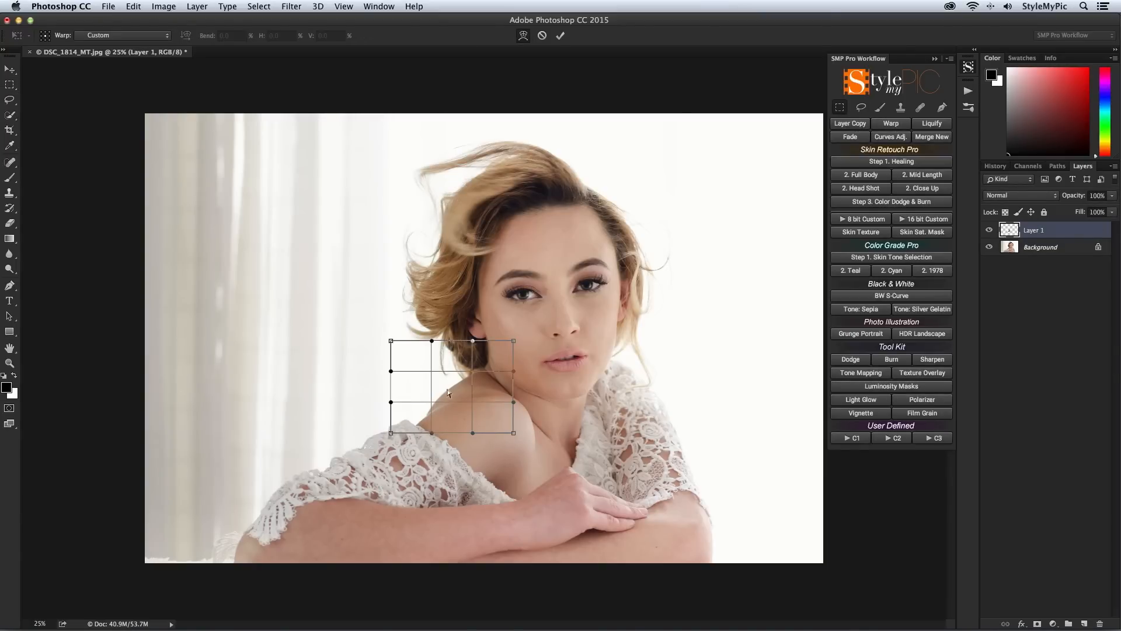
{"action": "left_click_drag", "start_coordinate": [444, 386], "coordinate": [441, 400]}
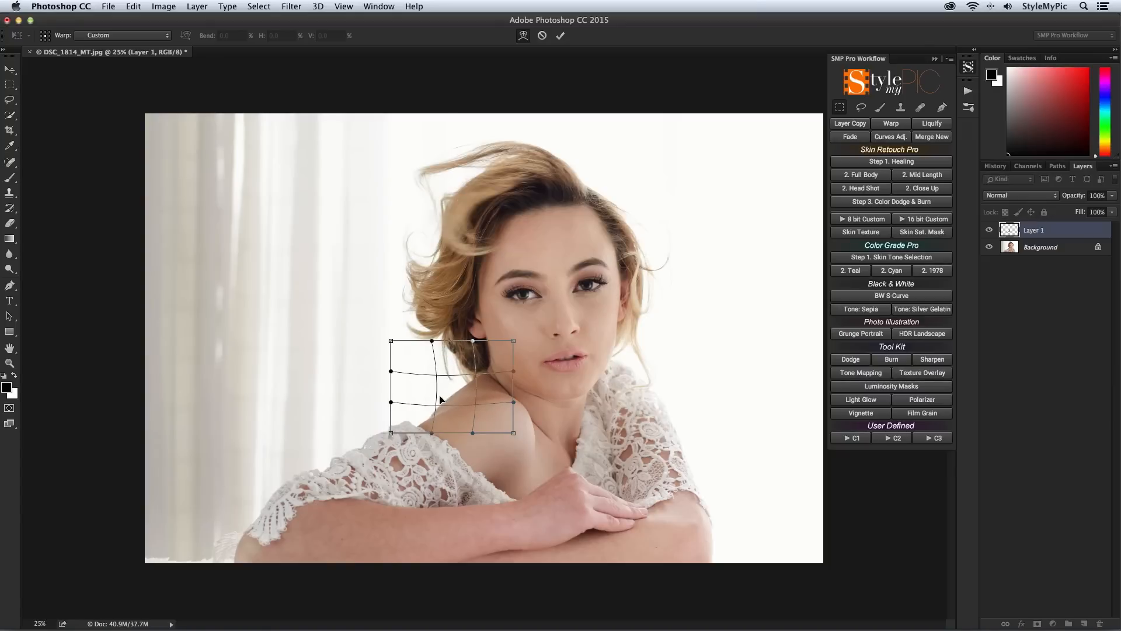
{"action": "key", "text": "Return"}
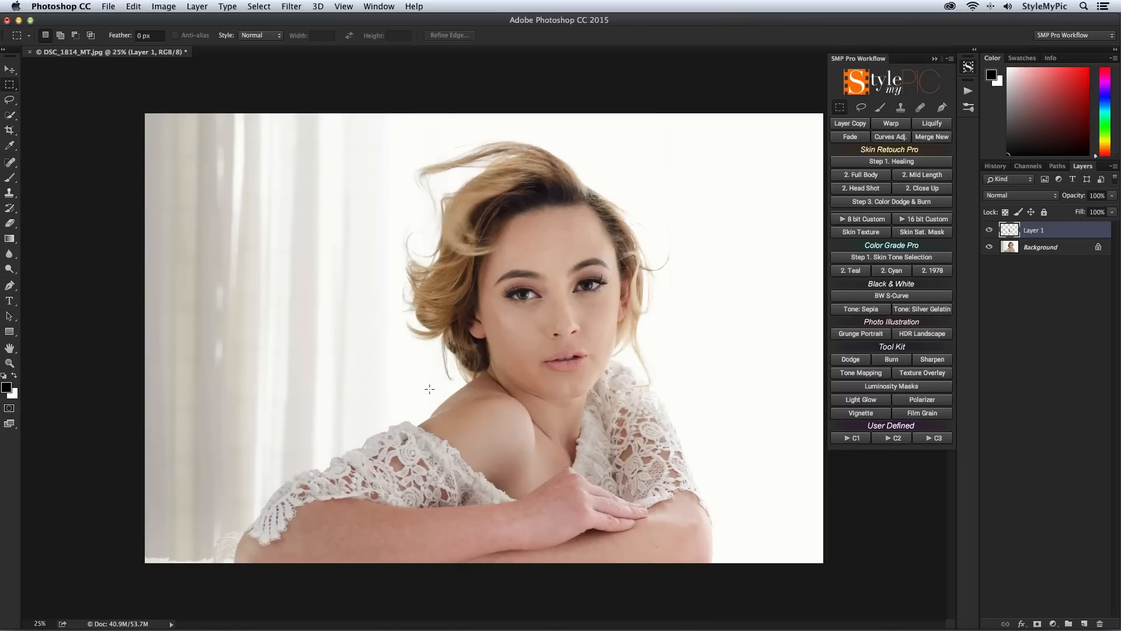
Step: Lasso both eyes as one selection and refine its edge with a feather of about 22.1 px
{"action": "left_click", "coordinate": [861, 107]}
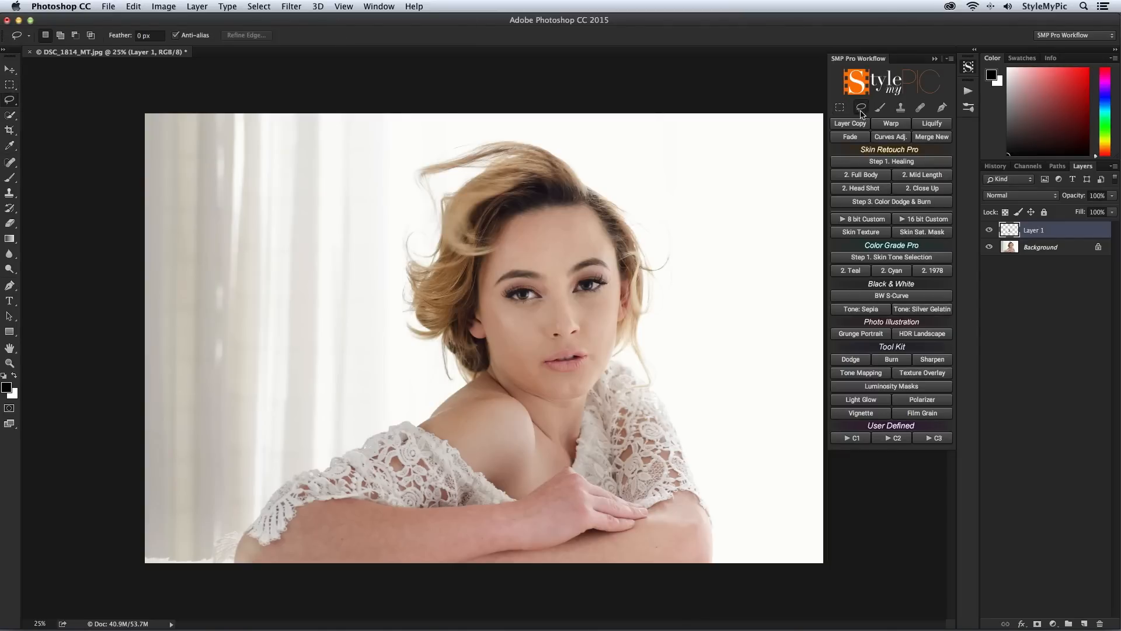
{"action": "mouse_move", "coordinate": [545, 299]}
{"action": "left_mouse_down"}
{"action": "mouse_move", "coordinate": [514, 304]}
{"action": "mouse_move", "coordinate": [527, 280]}
{"action": "mouse_move", "coordinate": [546, 300]}
{"action": "mouse_move", "coordinate": [612, 283]}
{"action": "mouse_move", "coordinate": [569, 294]}
{"action": "left_mouse_up"}
{"action": "key", "text": "shift"}
{"action": "left_click", "coordinate": [246, 35]}
{"action": "left_click_drag", "start_coordinate": [734, 217], "coordinate": [750, 217]}
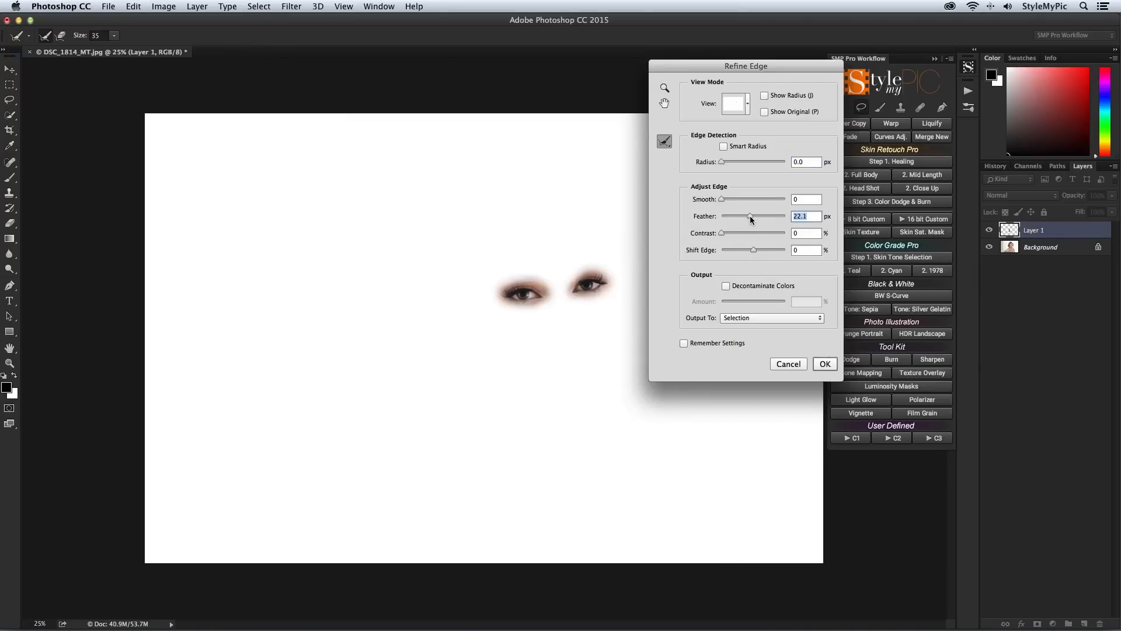
{"action": "left_click", "coordinate": [825, 365]}
Step: Add a Curves adjustment named Bright Eyes from the eye selection and raise its curve slightly to brighten the eyes
{"action": "left_click", "coordinate": [890, 137]}
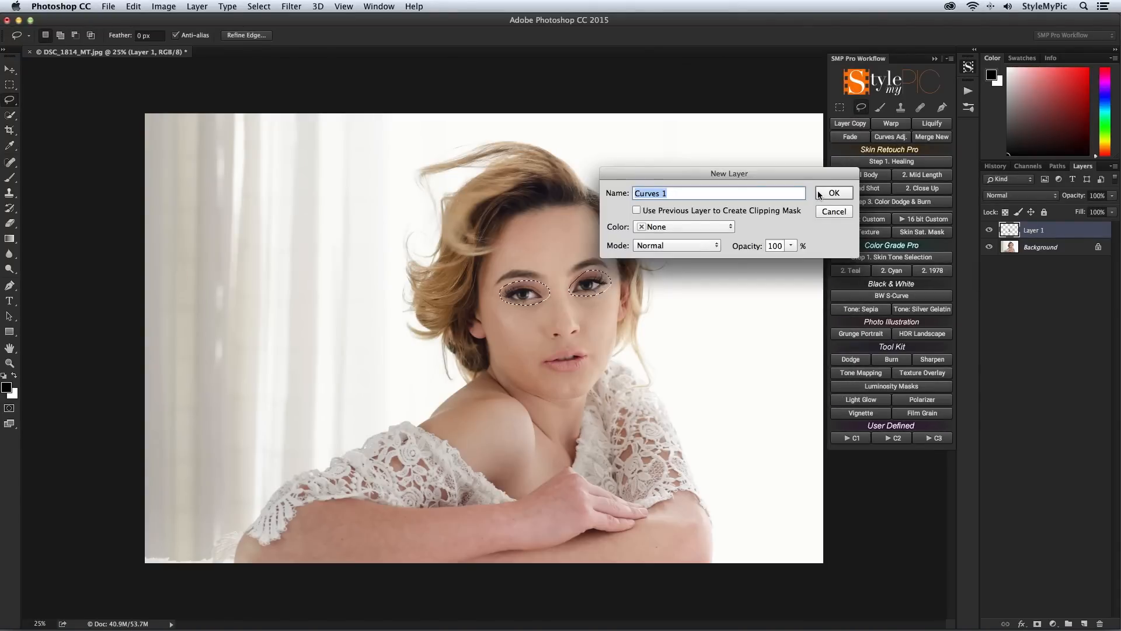
{"action": "type", "text": "Bright Eyes"}
{"action": "key", "text": "Return"}
{"action": "left_click_drag", "start_coordinate": [833, 240], "coordinate": [833, 234]}
{"action": "key", "text": "Return"}
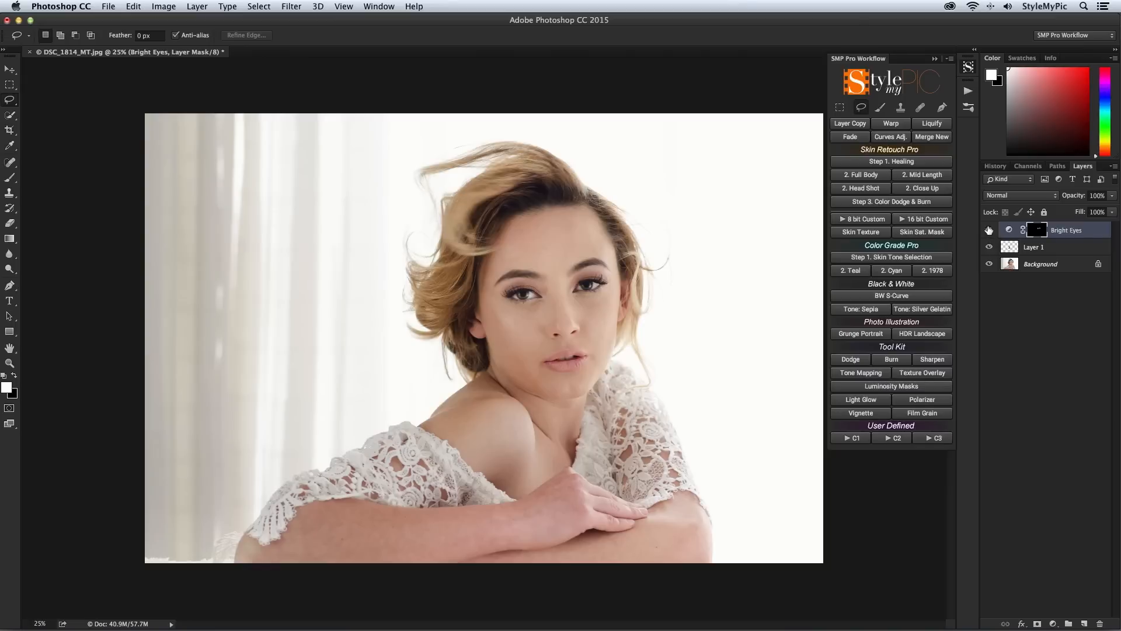
Step: Run the Mid Length skin retouch and paint its mask over the forehead, cheeks and nose to smooth the facial skin
{"action": "left_click", "coordinate": [945, 176]}
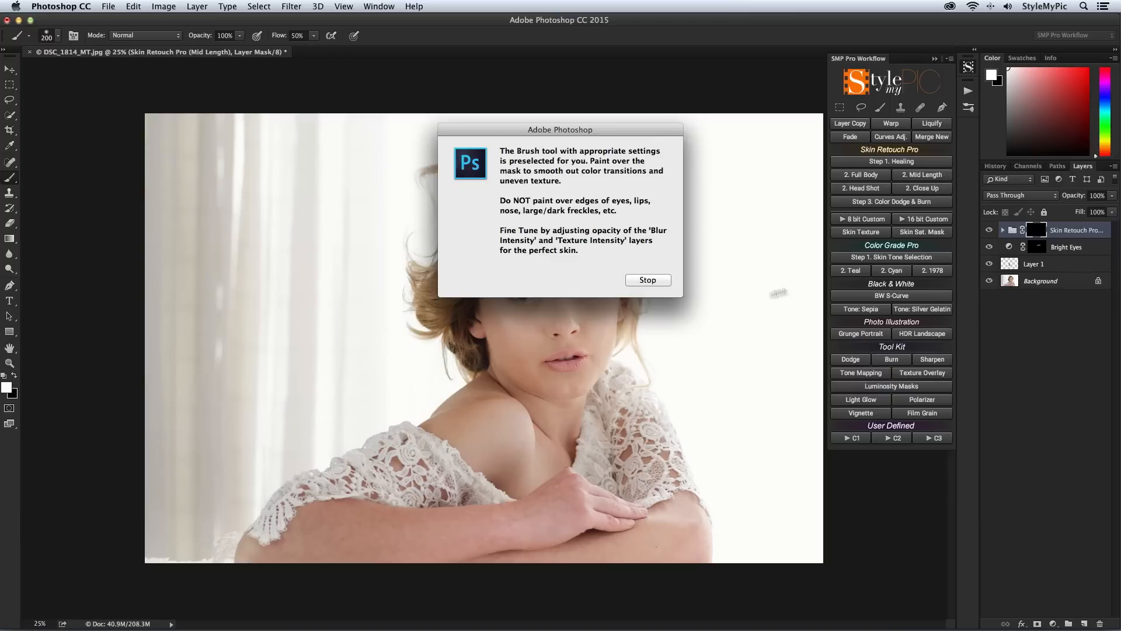
{"action": "left_click", "coordinate": [661, 280]}
{"action": "mouse_move", "coordinate": [538, 232]}
{"action": "left_mouse_down"}
{"action": "mouse_move", "coordinate": [519, 256]}
{"action": "mouse_move", "coordinate": [537, 232]}
{"action": "mouse_move", "coordinate": [570, 232]}
{"action": "mouse_move", "coordinate": [545, 248]}
{"action": "left_mouse_up"}
{"action": "mouse_move", "coordinate": [545, 309]}
{"action": "left_mouse_down"}
{"action": "mouse_move", "coordinate": [563, 323]}
{"action": "mouse_move", "coordinate": [511, 326]}
{"action": "left_mouse_up"}
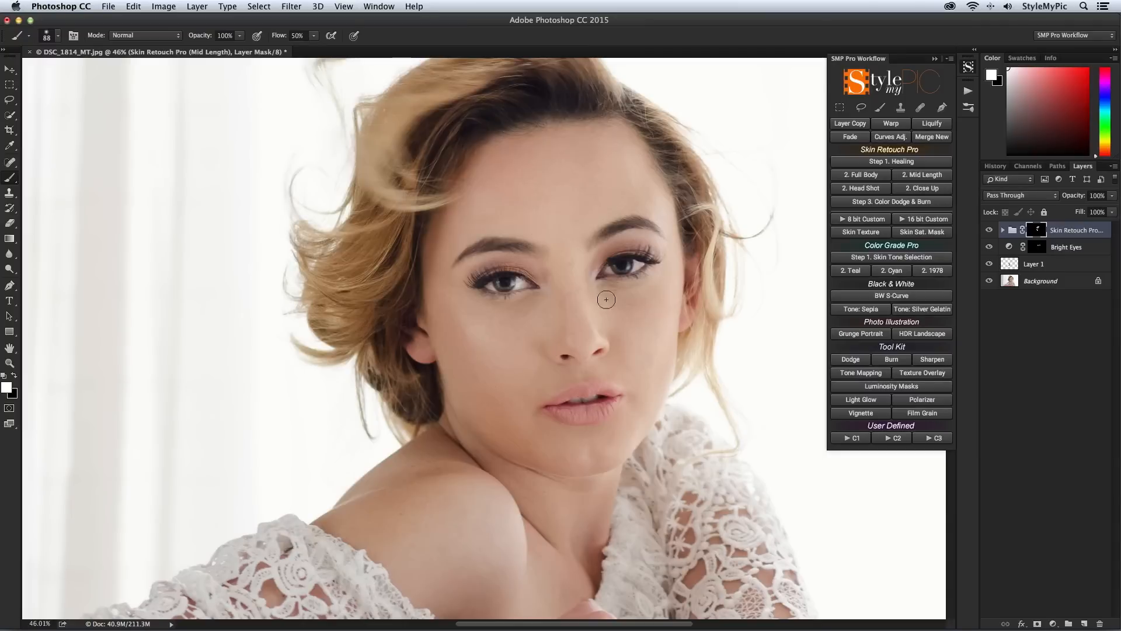
{"action": "mouse_move", "coordinate": [566, 302]}
{"action": "left_mouse_down"}
{"action": "mouse_move", "coordinate": [571, 291]}
{"action": "mouse_move", "coordinate": [584, 323]}
{"action": "left_mouse_up"}
Step: Extend the skin retouch mask over the shoulder and both forearms using a larger brush
{"action": "mouse_move", "coordinate": [402, 504]}
{"action": "left_mouse_down", "text": "ctrl+alt"}
{"action": "mouse_move", "coordinate": [410, 504]}
{"action": "mouse_move", "coordinate": [402, 471]}
{"action": "left_mouse_up", "text": "ctrl+alt"}
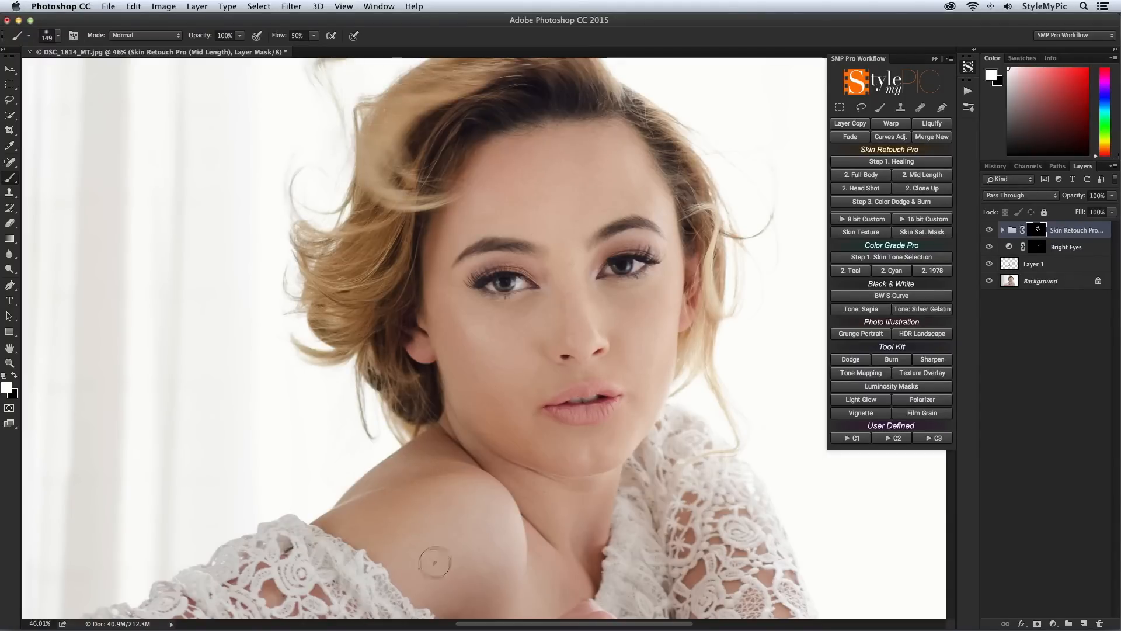
{"action": "scroll", "coordinate": [602, 529], "scroll_direction": "down", "scroll_amount": 6}
{"action": "left_click_drag", "start_coordinate": [212, 459], "coordinate": [222, 460], "text": "ctrl+alt"}
{"action": "mouse_move", "coordinate": [71, 503]}
{"action": "left_mouse_down"}
{"action": "mouse_move", "coordinate": [461, 454]}
{"action": "mouse_move", "coordinate": [592, 382]}
{"action": "mouse_move", "coordinate": [742, 461]}
{"action": "left_mouse_up"}
{"action": "scroll", "coordinate": [759, 475], "scroll_direction": "down", "scroll_amount": 5}
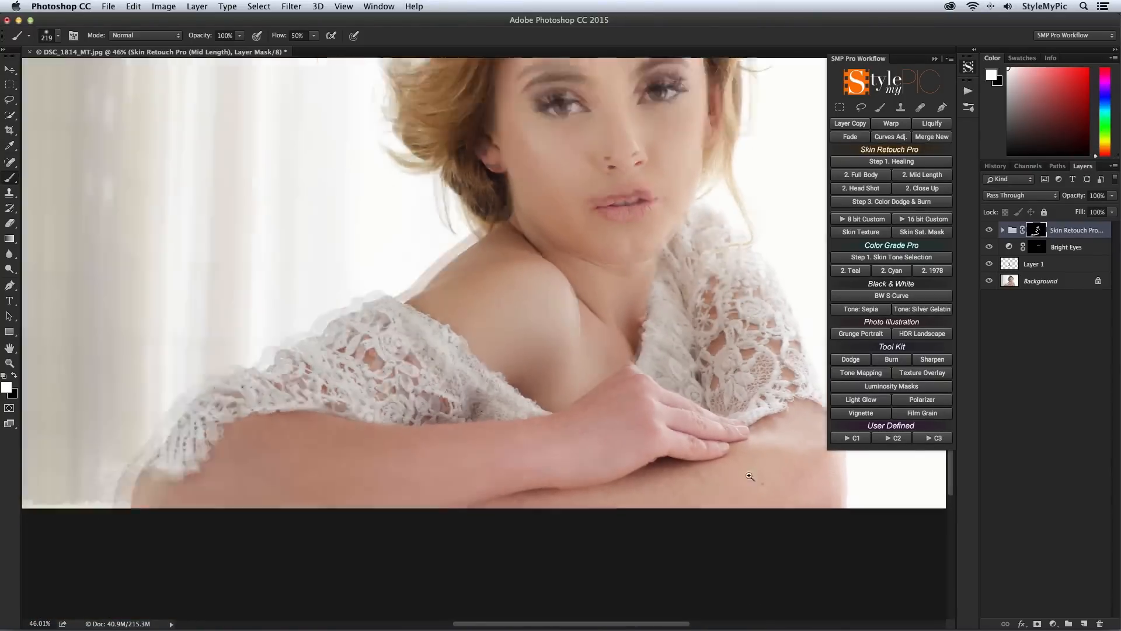
{"action": "mouse_move", "coordinate": [703, 555]}
{"action": "left_mouse_down"}
{"action": "mouse_move", "coordinate": [511, 598]}
{"action": "mouse_move", "coordinate": [642, 587]}
{"action": "mouse_move", "coordinate": [717, 545]}
{"action": "mouse_move", "coordinate": [598, 589]}
{"action": "mouse_move", "coordinate": [520, 595]}
{"action": "left_mouse_up"}
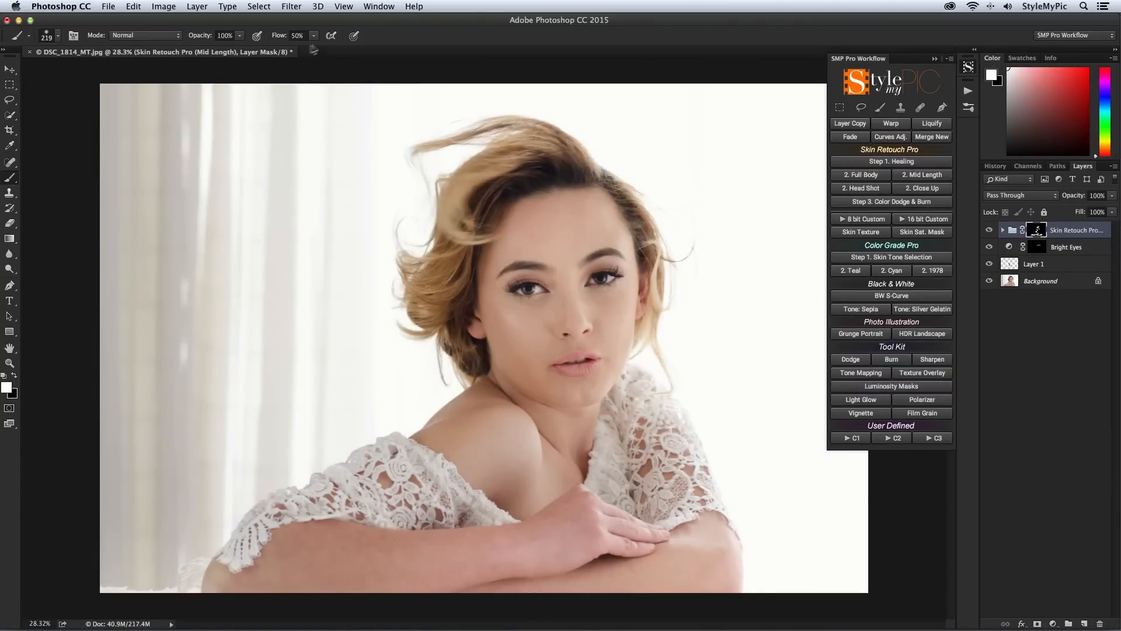
Step: Run Color Dodge & Burn and paint sampled skin tones over the shoulder and forearms to even out their color
{"action": "left_click", "coordinate": [939, 204]}
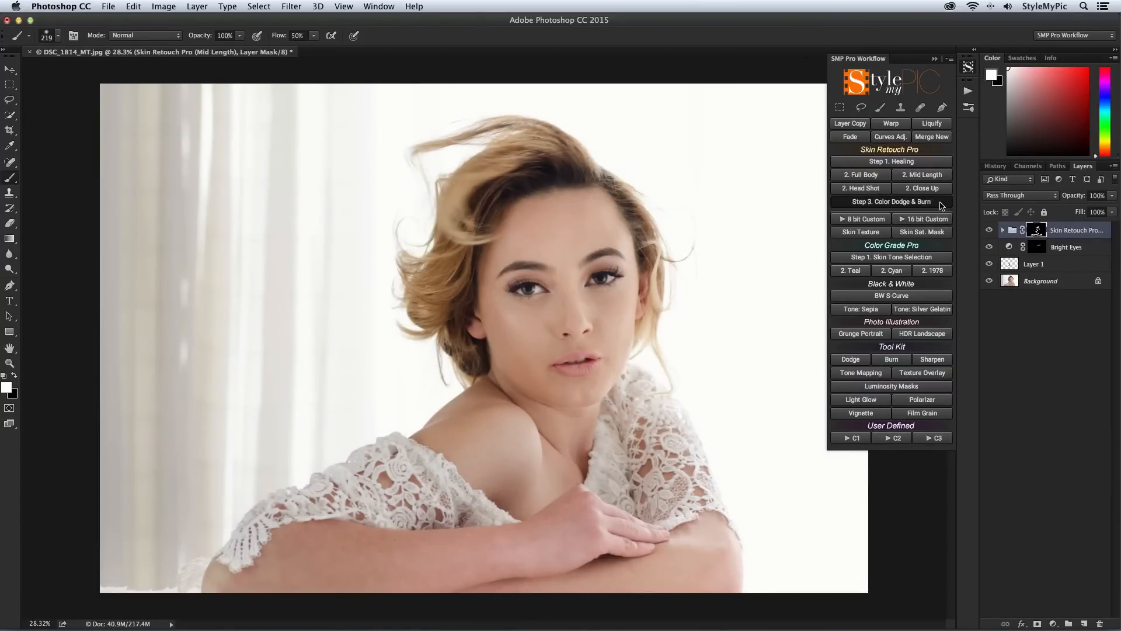
{"action": "left_click", "coordinate": [665, 279]}
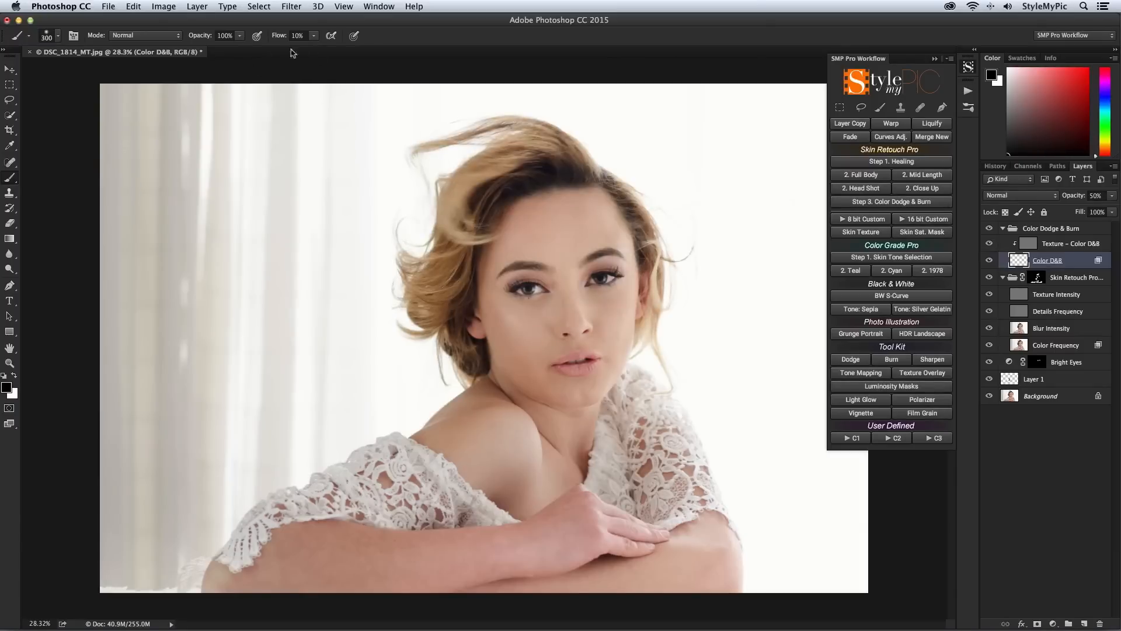
{"action": "left_click_drag", "start_coordinate": [528, 465], "coordinate": [505, 469]}
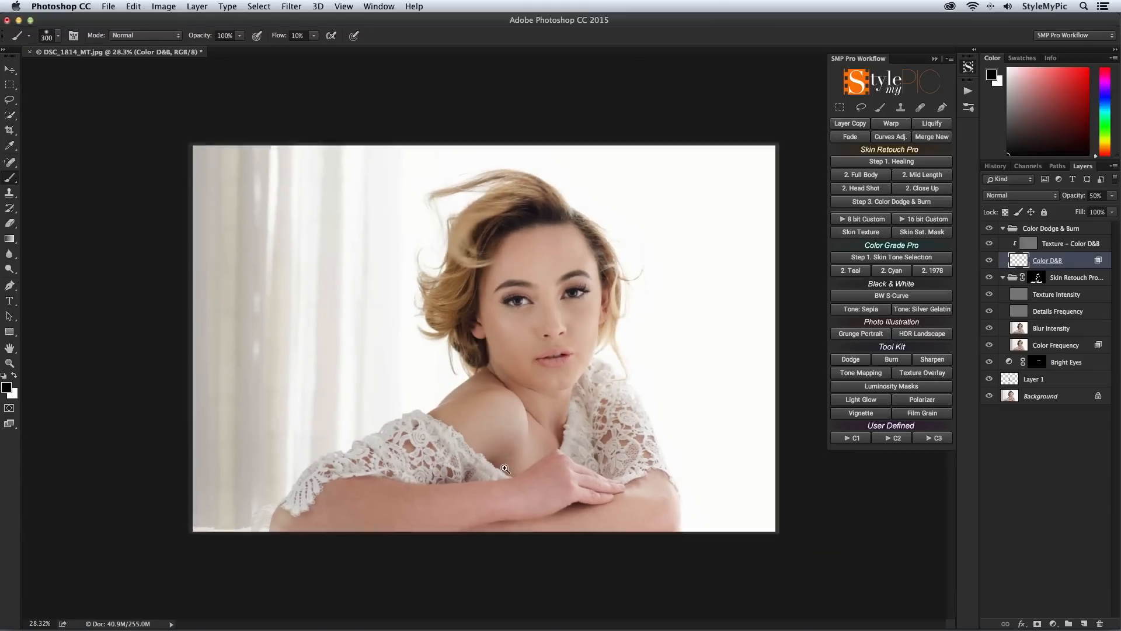
{"action": "left_click", "coordinate": [479, 412], "text": "alt"}
{"action": "left_click_drag", "start_coordinate": [374, 514], "coordinate": [363, 514]}
{"action": "left_click_drag", "start_coordinate": [536, 481], "coordinate": [528, 477]}
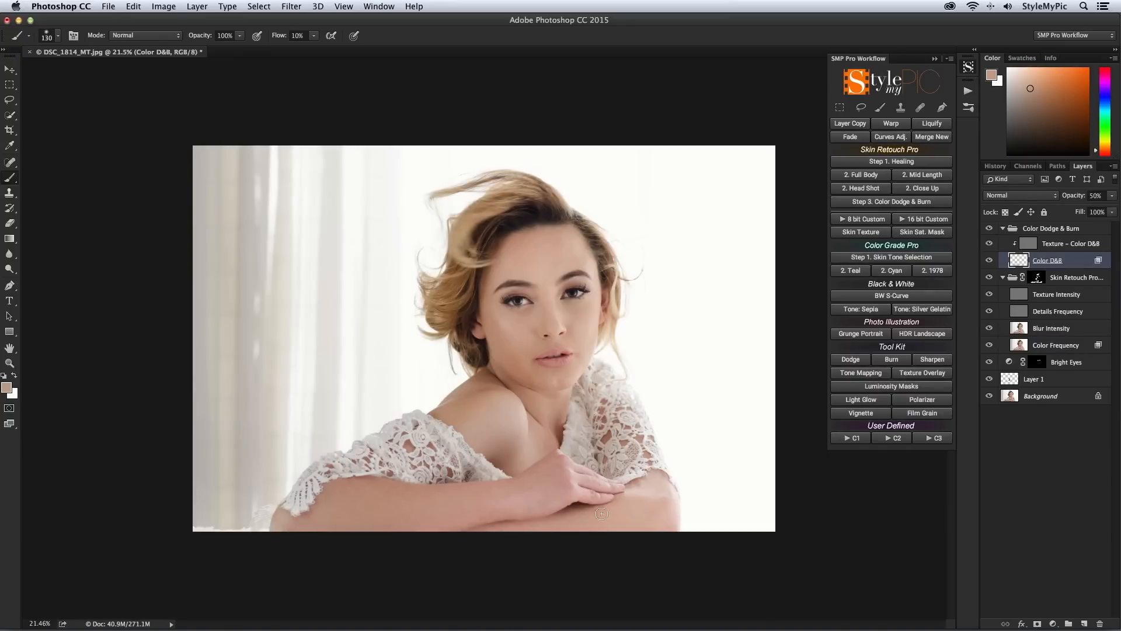
{"action": "left_click_drag", "start_coordinate": [483, 409], "coordinate": [497, 409]}
{"action": "left_click", "coordinate": [505, 436], "text": "alt"}
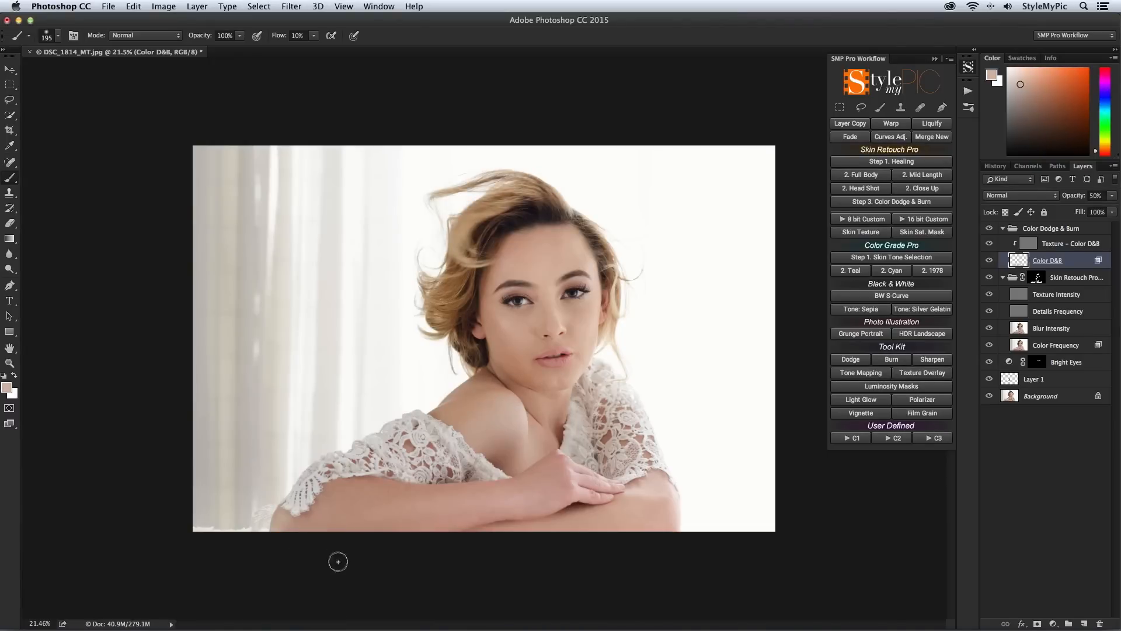
Step: Paint sampled light skin tones over the forehead and the cheek beneath the eye on the Color D&B layer
{"action": "left_click", "coordinate": [588, 267], "text": "alt"}
{"action": "left_click_drag", "start_coordinate": [555, 267], "coordinate": [569, 266]}
{"action": "left_click", "coordinate": [568, 319], "text": "alt"}
{"action": "left_click_drag", "start_coordinate": [577, 318], "coordinate": [563, 318]}
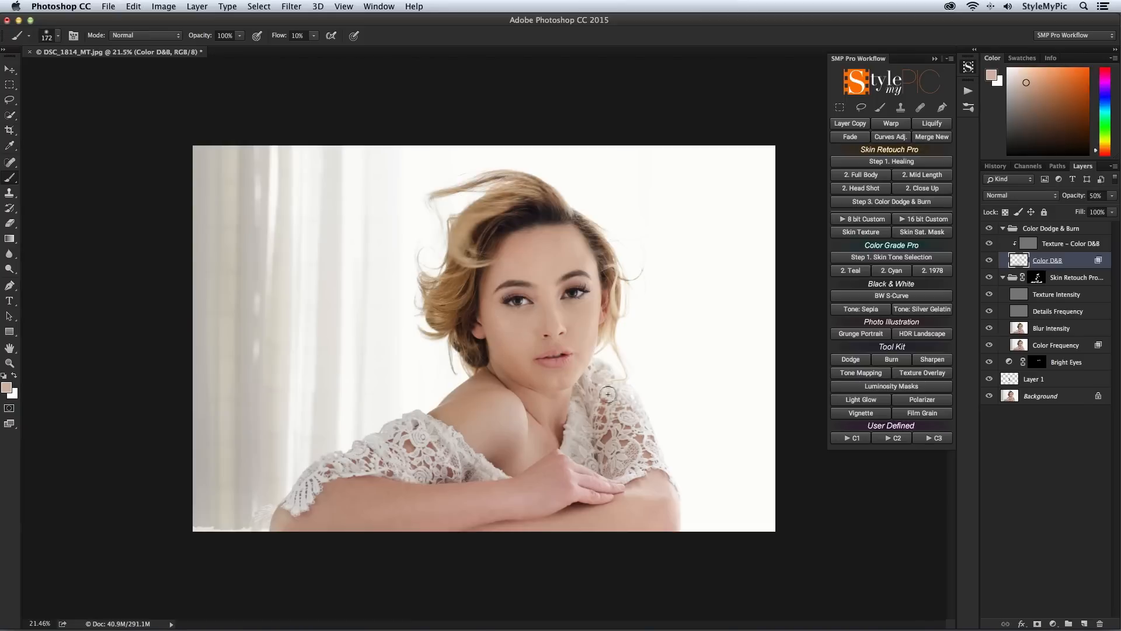
Step: Fade the last brush stroke to 31% opacity and collapse the Color Dodge & Burn and Skin Retouch Pro groups
{"action": "left_click", "coordinate": [851, 136]}
{"action": "mouse_move", "coordinate": [948, 138]}
{"action": "left_mouse_down"}
{"action": "mouse_move", "coordinate": [853, 136]}
{"action": "mouse_move", "coordinate": [872, 139]}
{"action": "left_mouse_up"}
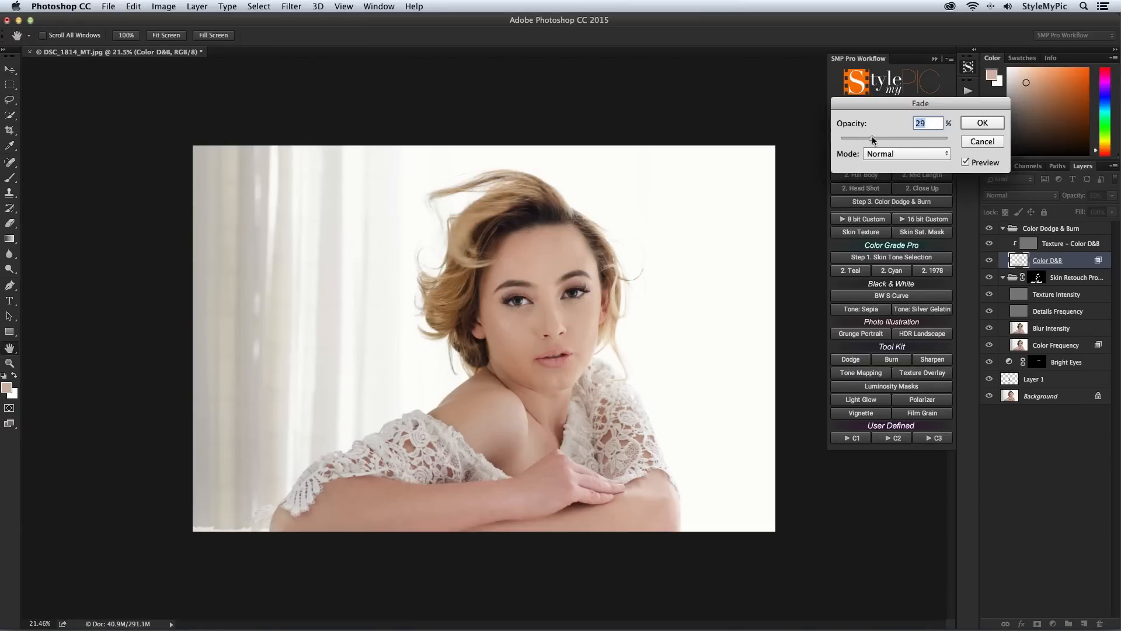
{"action": "left_click", "coordinate": [982, 123]}
{"action": "left_click", "coordinate": [1087, 229]}
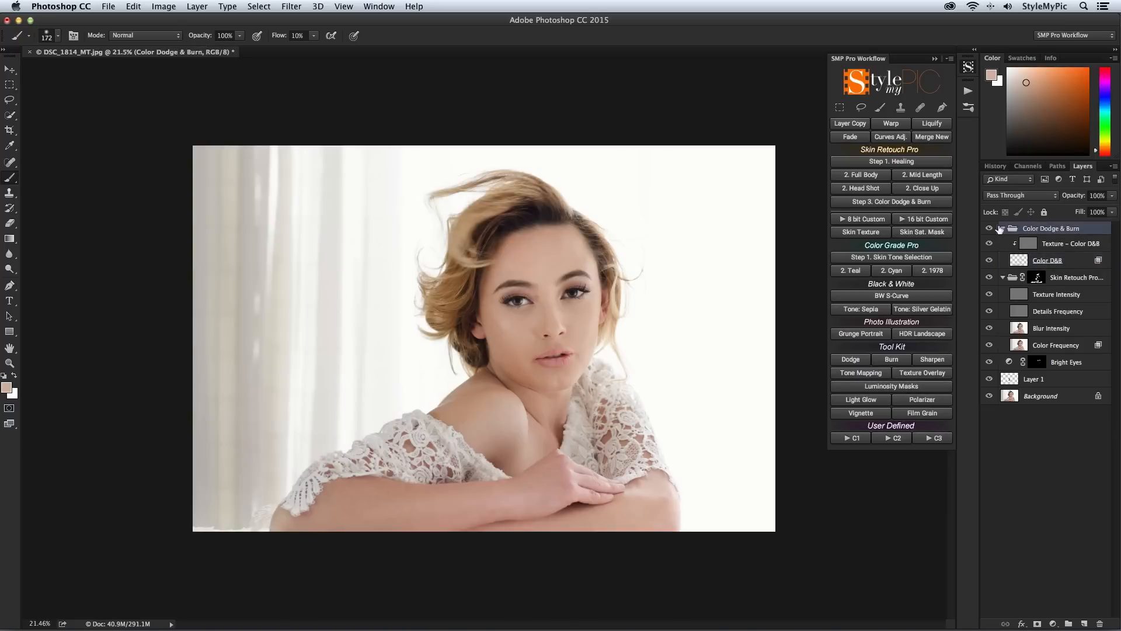
{"action": "left_click", "coordinate": [1003, 229]}
{"action": "left_click", "coordinate": [1003, 244]}
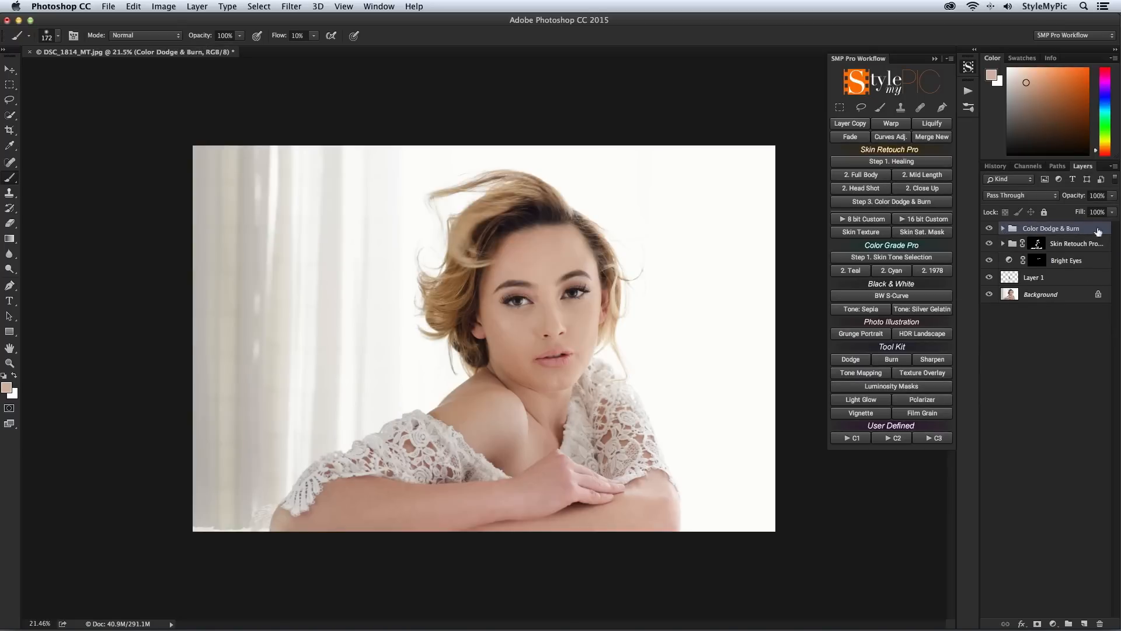
Step: Add the Light Glow effect and move the glow off the face toward the bright background beside the woman
{"action": "left_click", "coordinate": [885, 402]}
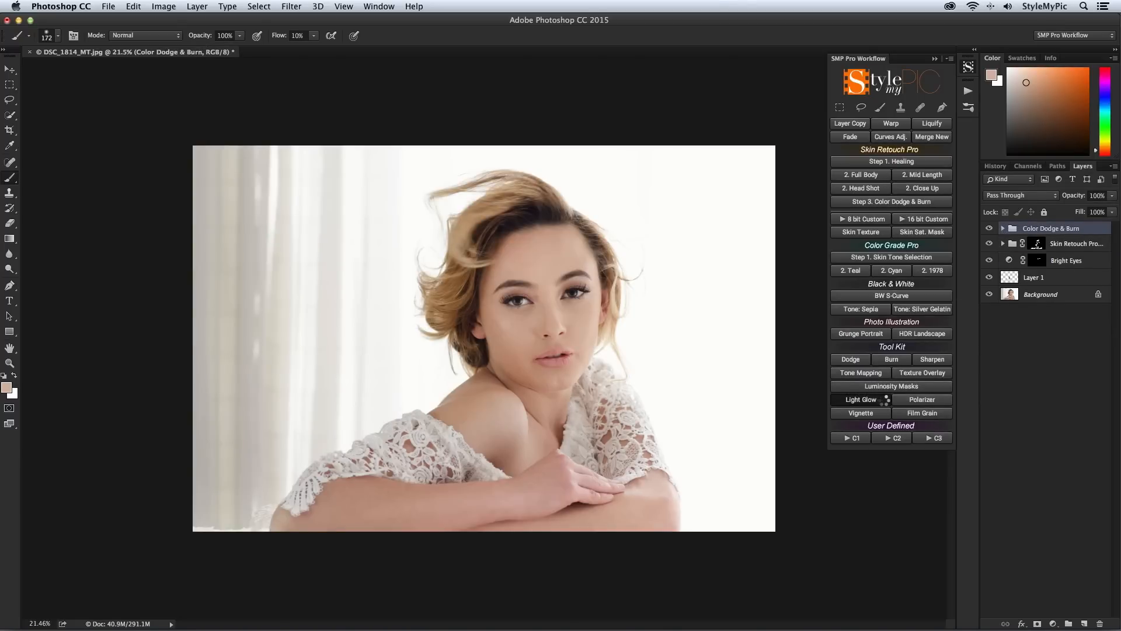
{"action": "left_click", "coordinate": [657, 229]}
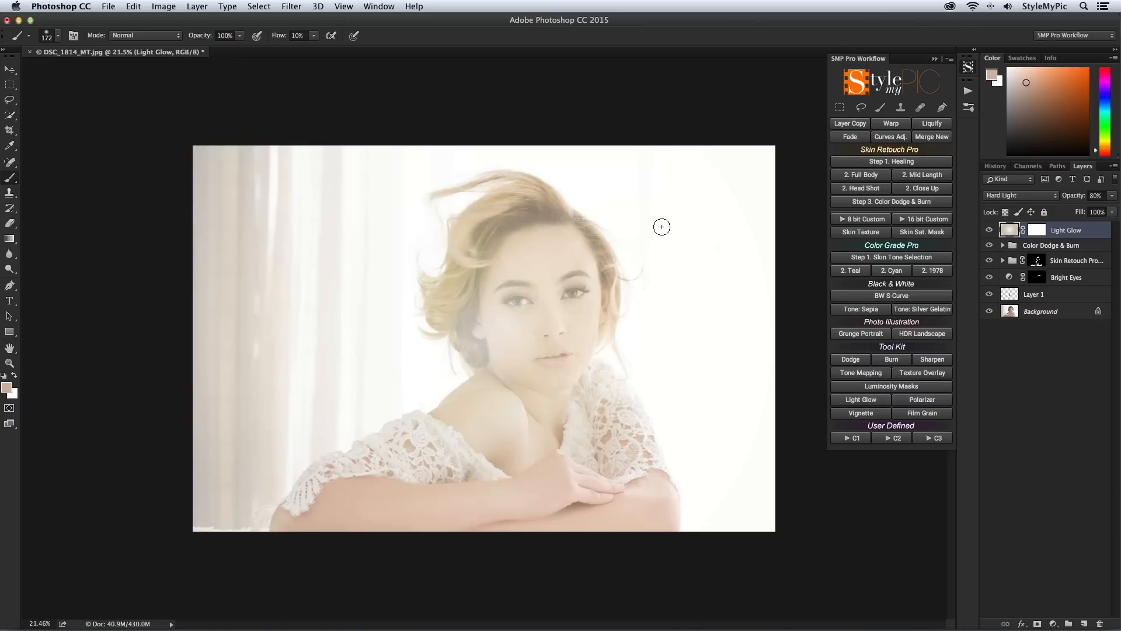
{"action": "left_click", "coordinate": [10, 70]}
{"action": "left_click_drag", "start_coordinate": [451, 340], "coordinate": [725, 189]}
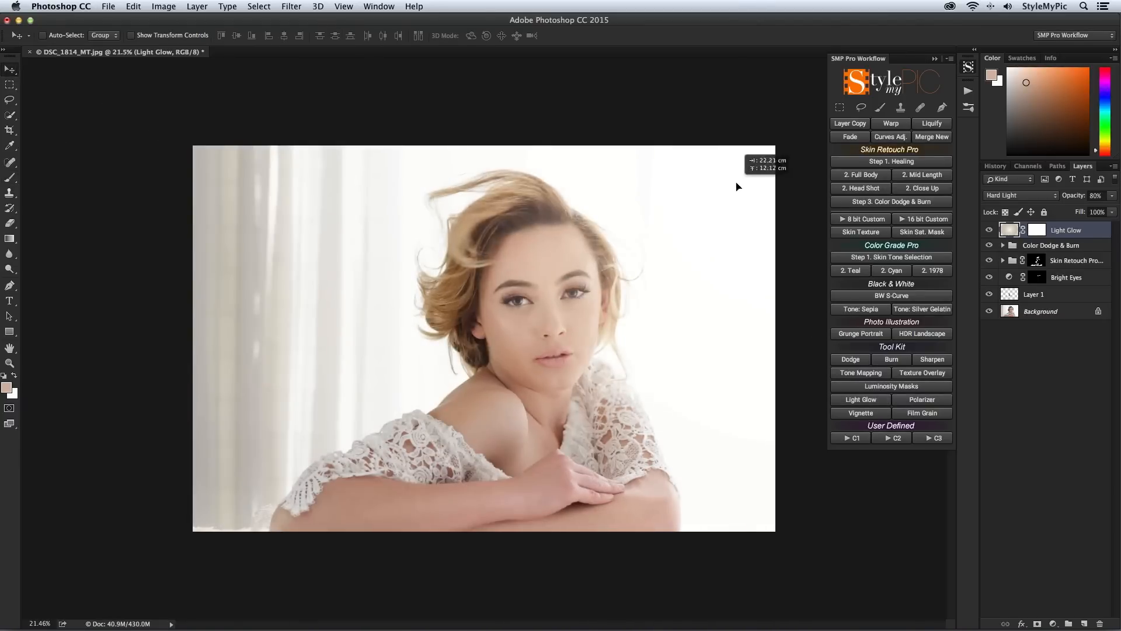
{"action": "left_click_drag", "start_coordinate": [671, 323], "coordinate": [655, 328]}
Step: Free-transform the Light Glow layer to resize the glow and reposition it over the bright background beside the woman
{"action": "key", "text": "ctrl+t"}
{"action": "left_click_drag", "start_coordinate": [445, 62], "coordinate": [626, 243]}
{"action": "left_click_drag", "start_coordinate": [751, 308], "coordinate": [621, 221]}
{"action": "left_click_drag", "start_coordinate": [597, 356], "coordinate": [597, 430]}
{"action": "left_click_drag", "start_coordinate": [714, 419], "coordinate": [737, 378]}
{"action": "left_click_drag", "start_coordinate": [589, 362], "coordinate": [599, 351]}
{"action": "key", "text": "Return"}
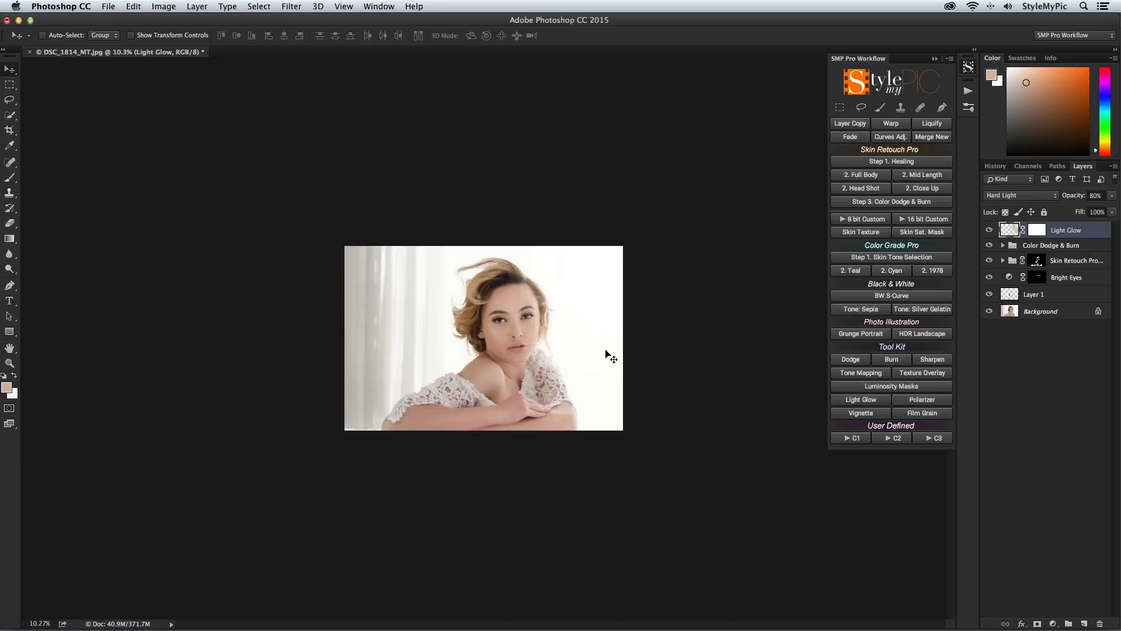
Step: Run Skin Tone Selection, quick-select the woman, and apply the Cyan color grade
{"action": "left_click", "coordinate": [938, 261]}
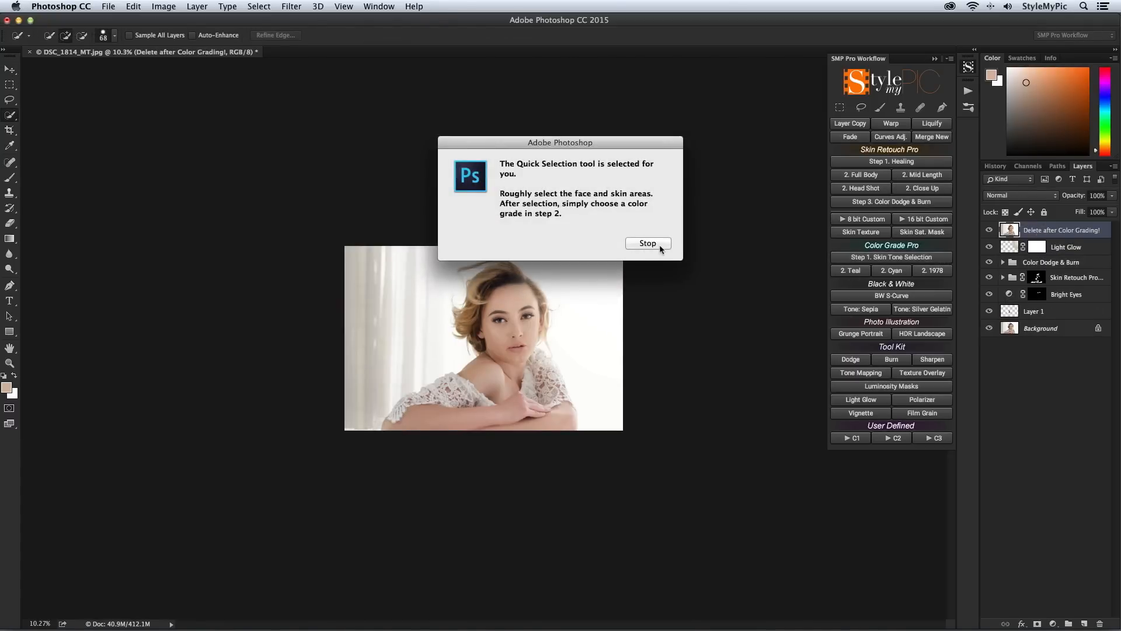
{"action": "left_click", "coordinate": [660, 244]}
{"action": "mouse_move", "coordinate": [596, 331]}
{"action": "left_mouse_down"}
{"action": "mouse_move", "coordinate": [586, 258]}
{"action": "mouse_move", "coordinate": [542, 193]}
{"action": "mouse_move", "coordinate": [478, 275]}
{"action": "mouse_move", "coordinate": [502, 340]}
{"action": "mouse_move", "coordinate": [604, 315]}
{"action": "mouse_move", "coordinate": [614, 289]}
{"action": "mouse_move", "coordinate": [575, 340]}
{"action": "mouse_move", "coordinate": [639, 459]}
{"action": "mouse_move", "coordinate": [652, 515]}
{"action": "mouse_move", "coordinate": [495, 523]}
{"action": "mouse_move", "coordinate": [286, 507]}
{"action": "mouse_move", "coordinate": [335, 467]}
{"action": "mouse_move", "coordinate": [252, 528]}
{"action": "left_mouse_up"}
{"action": "left_click", "coordinate": [610, 354], "text": "alt"}
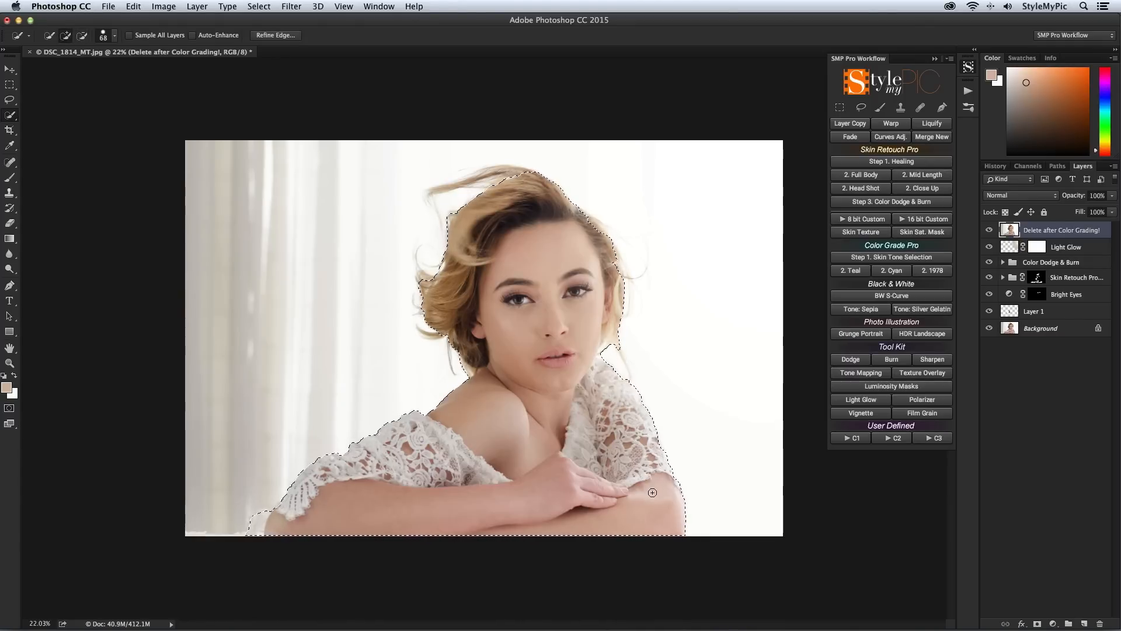
{"action": "left_click", "coordinate": [903, 275]}
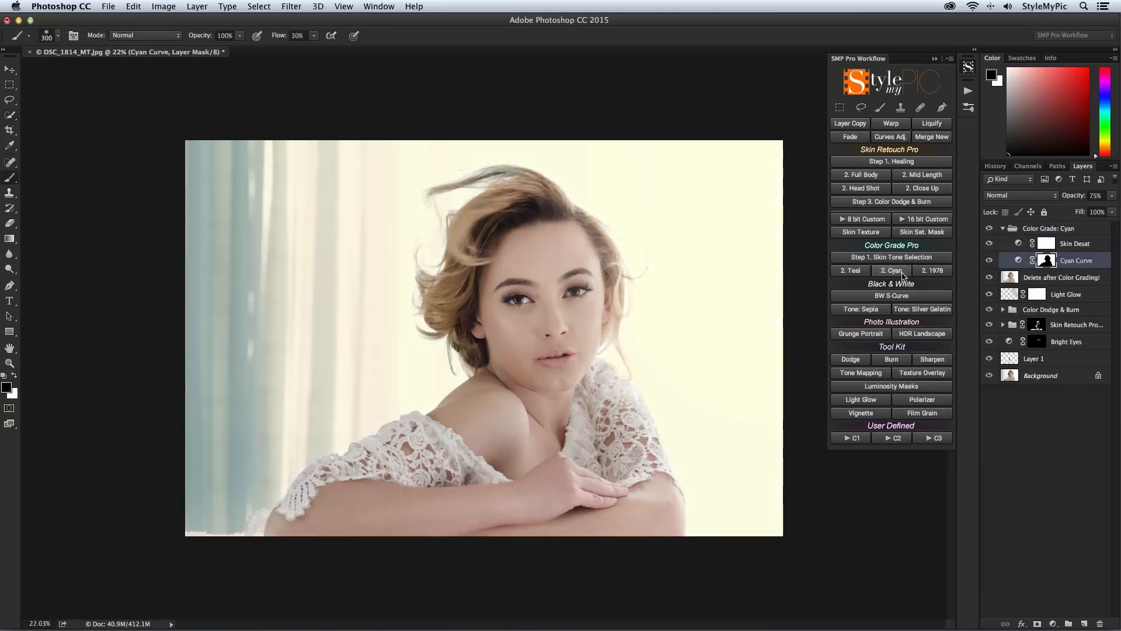
{"action": "left_click", "coordinate": [664, 265]}
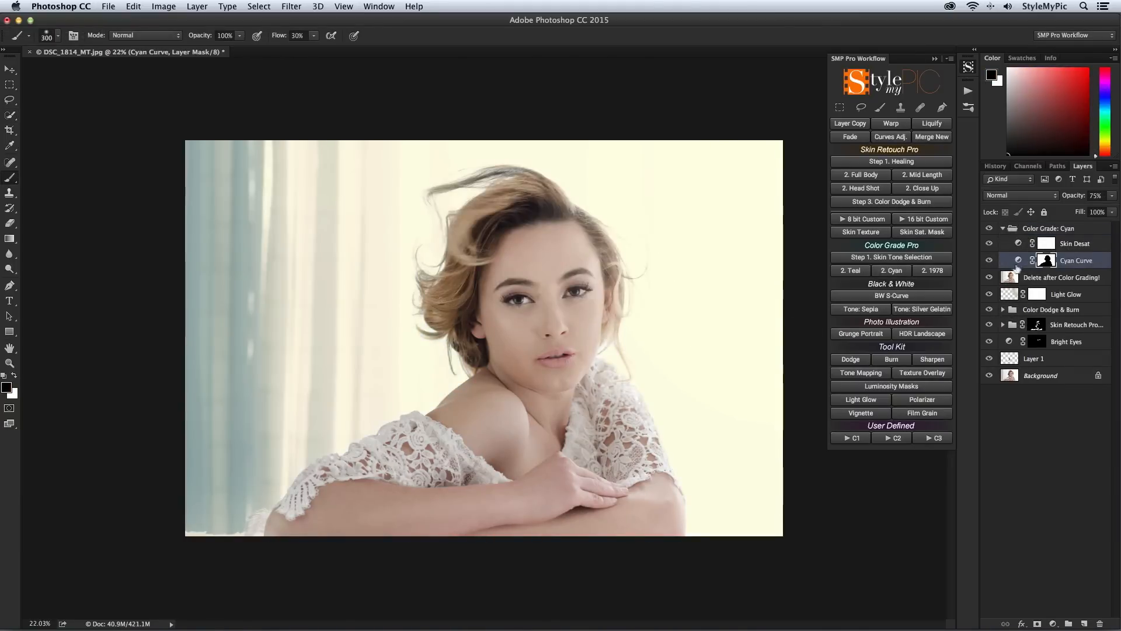
Step: In the Cyan Curve adjustment, raise the highlight endpoint to output 255 for the blue channel and 254 for the red channel
{"action": "double_click", "coordinate": [1018, 260]}
{"action": "left_click", "coordinate": [660, 115]}
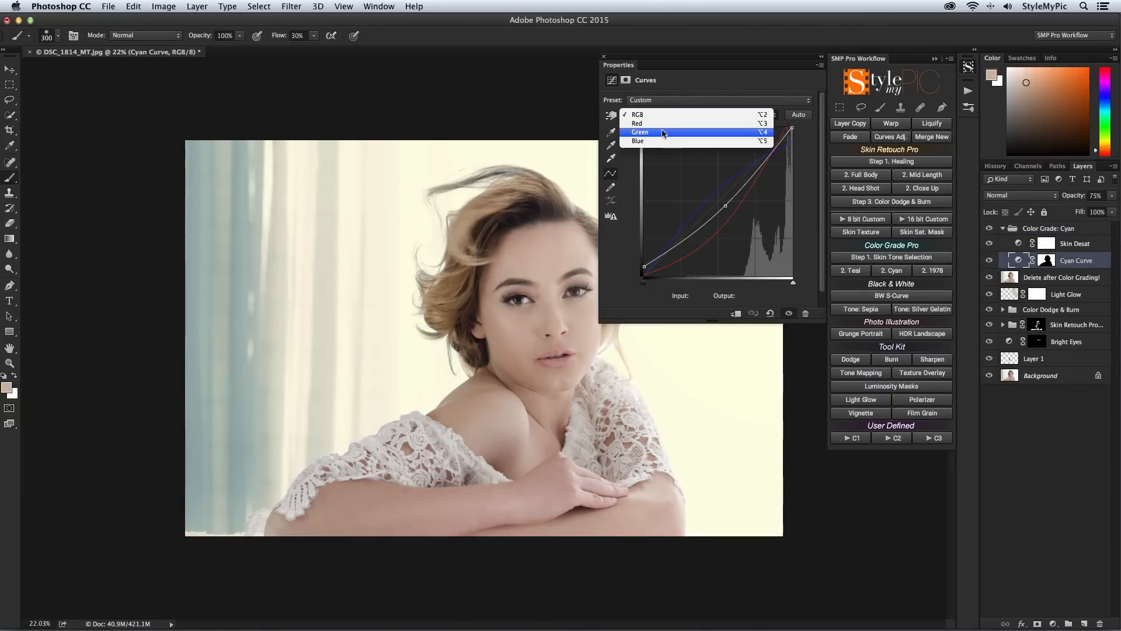
{"action": "left_click", "coordinate": [660, 146]}
{"action": "left_click_drag", "start_coordinate": [796, 145], "coordinate": [790, 128]}
{"action": "left_click", "coordinate": [672, 119]}
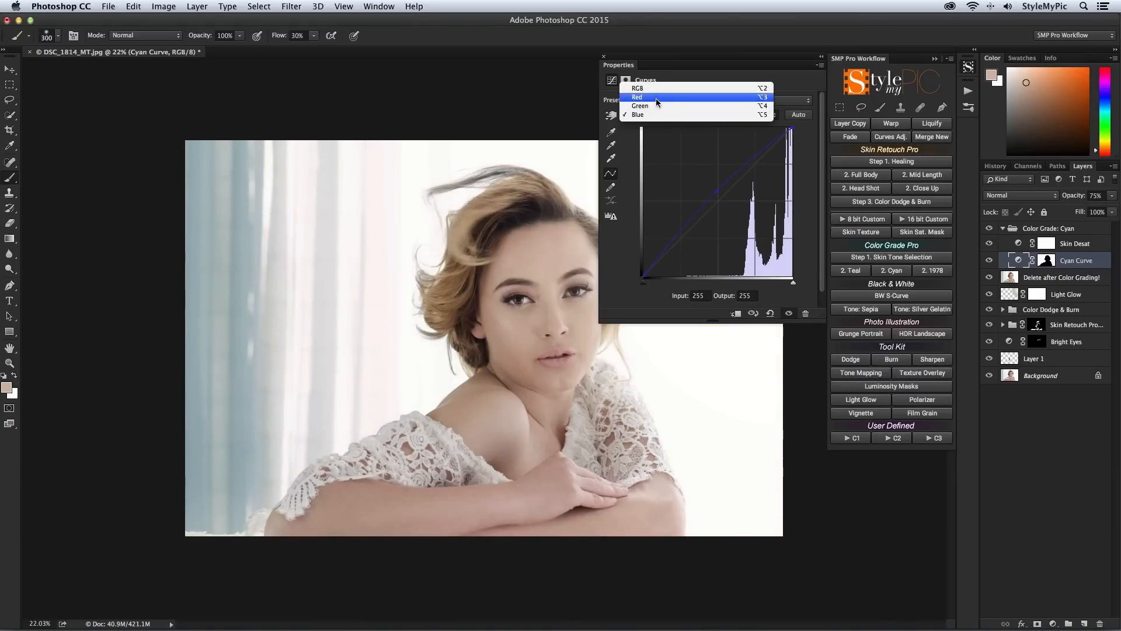
{"action": "left_click", "coordinate": [663, 94]}
{"action": "left_click_drag", "start_coordinate": [788, 129], "coordinate": [799, 127]}
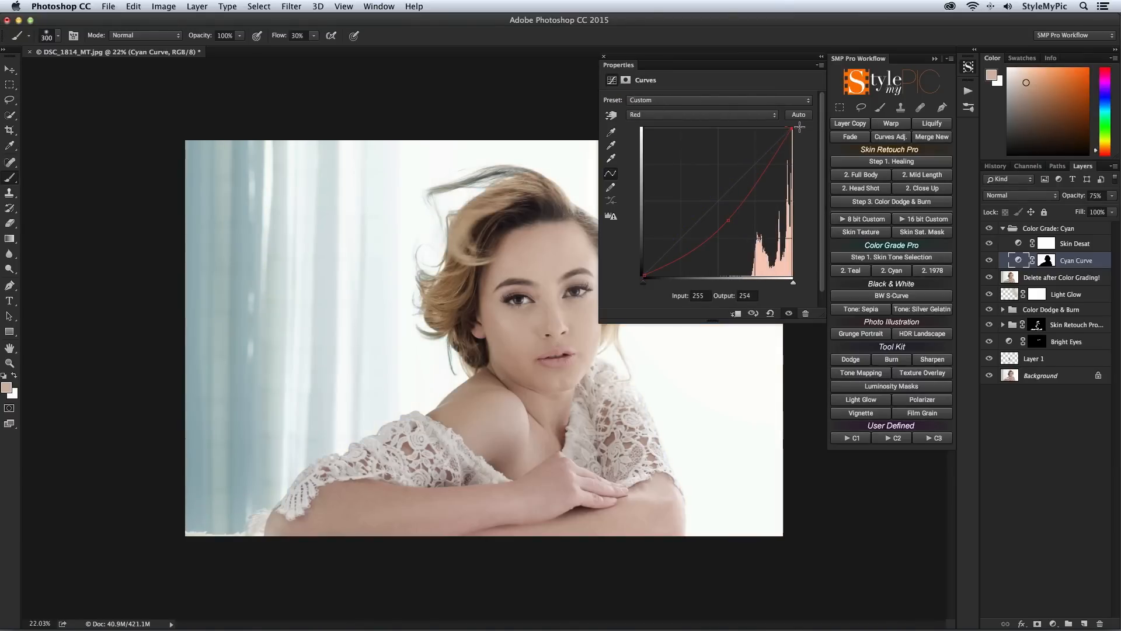
Step: Raise the blue channel's midtone point in the Cyan Curve to input 121, output 151
{"action": "left_click", "coordinate": [704, 115]}
{"action": "left_click", "coordinate": [704, 136]}
{"action": "left_click_drag", "start_coordinate": [723, 195], "coordinate": [711, 179]}
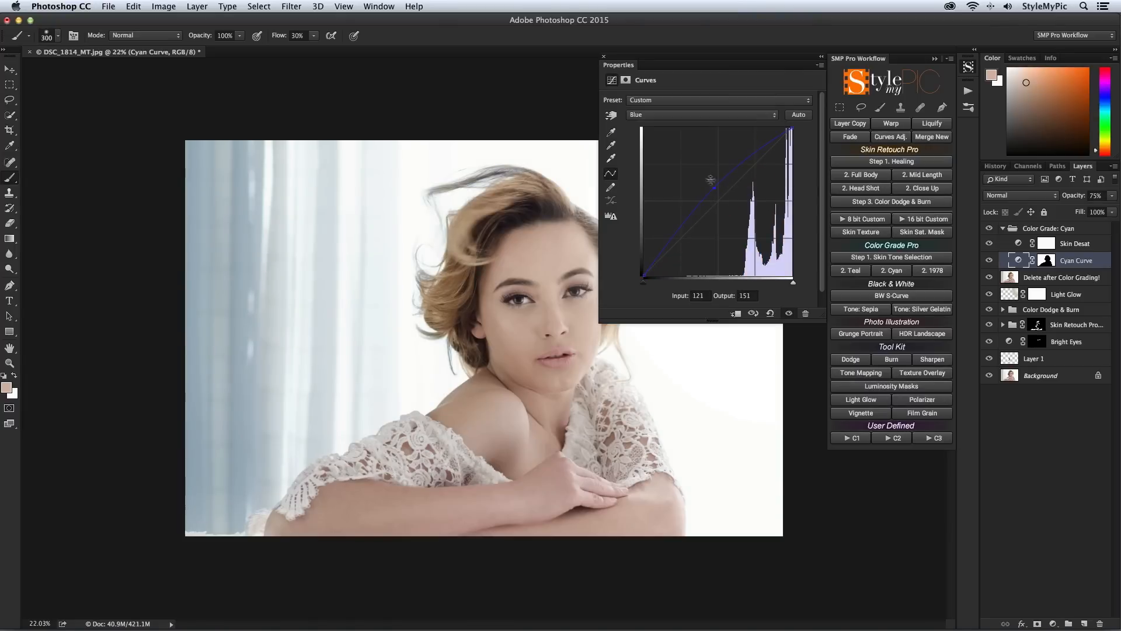
Step: Close the curve settings, lower the Skin Desat layer's opacity, and select the Color Grade: Cyan group
{"action": "left_click", "coordinate": [604, 57]}
{"action": "left_click", "coordinate": [1098, 240]}
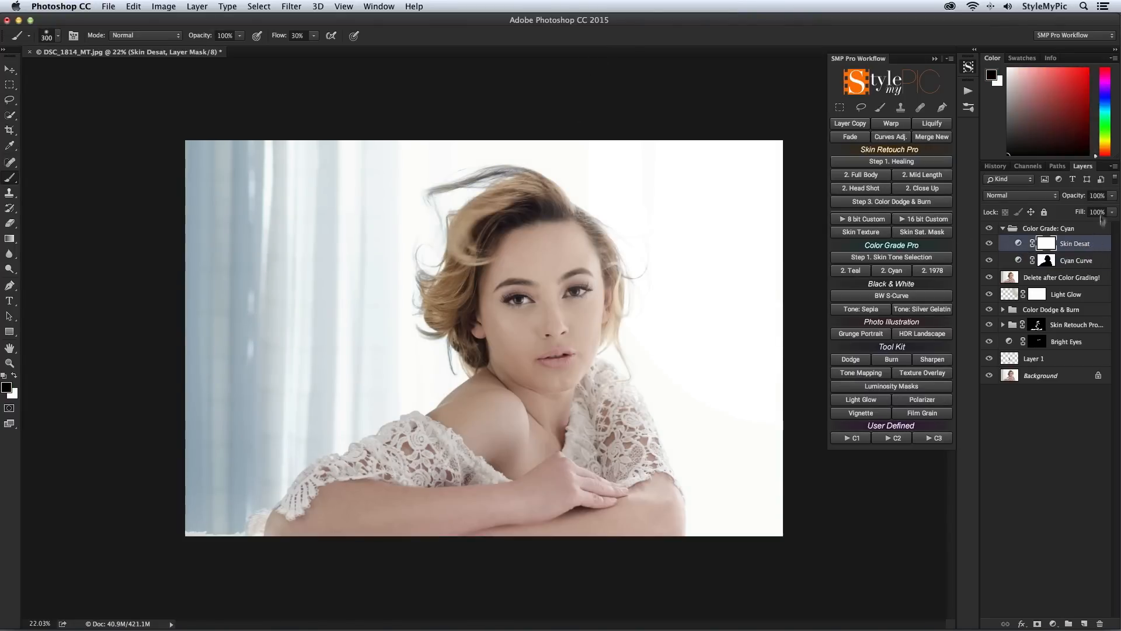
{"action": "left_click_drag", "start_coordinate": [1096, 196], "coordinate": [1073, 195]}
{"action": "type", "text": "4"}
{"action": "left_click", "coordinate": [1085, 229]}
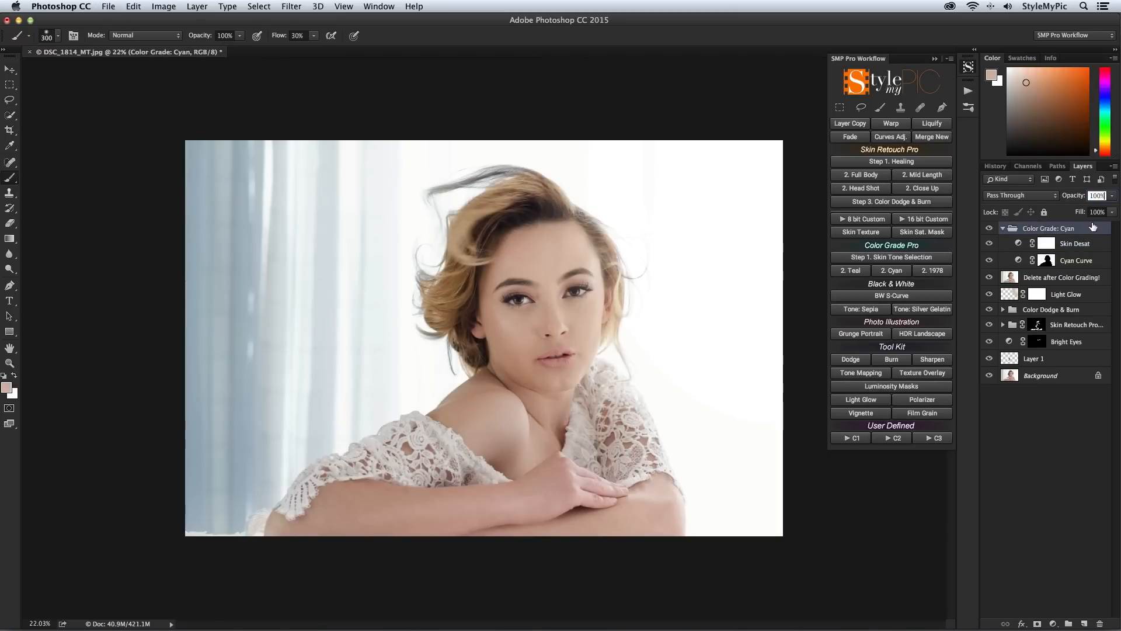
Step: Paint black on the Cyan Curve layer mask along the woman's lace sleeve and arm edges to clean up the cyan tint
{"action": "left_click", "coordinate": [1048, 261]}
{"action": "mouse_move", "coordinate": [262, 520]}
{"action": "left_mouse_down"}
{"action": "mouse_move", "coordinate": [397, 512]}
{"action": "mouse_move", "coordinate": [312, 476]}
{"action": "left_mouse_up"}
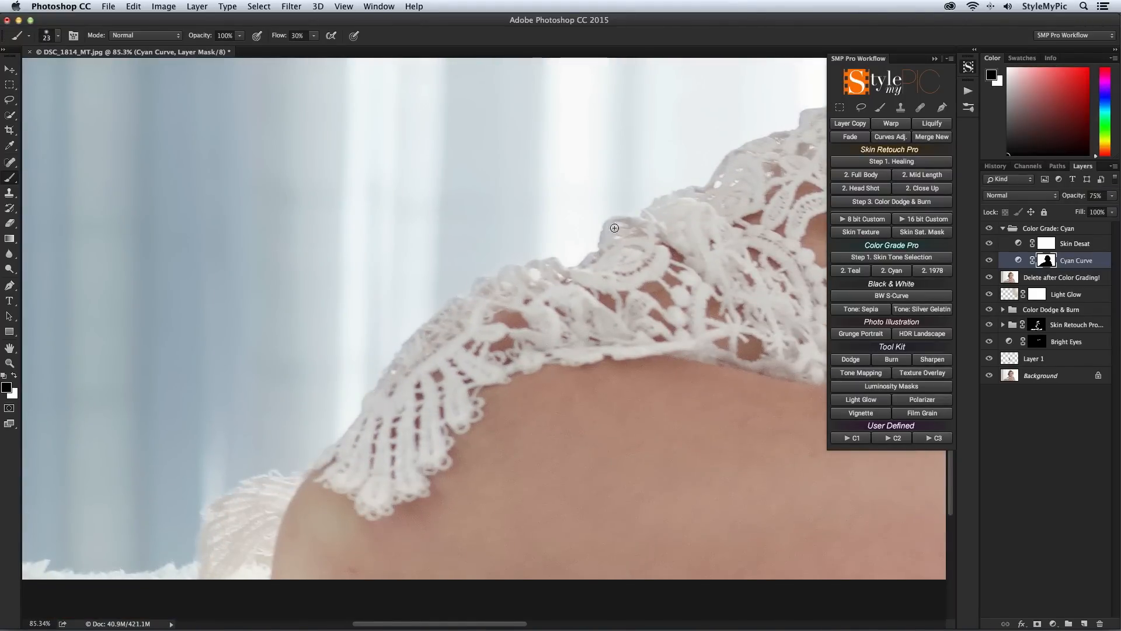
{"action": "left_click_drag", "start_coordinate": [665, 322], "coordinate": [590, 323]}
{"action": "mouse_move", "coordinate": [605, 70]}
{"action": "left_mouse_down"}
{"action": "mouse_move", "coordinate": [569, 364]}
{"action": "mouse_move", "coordinate": [578, 352]}
{"action": "left_mouse_up"}
{"action": "left_click_drag", "start_coordinate": [703, 332], "coordinate": [671, 332]}
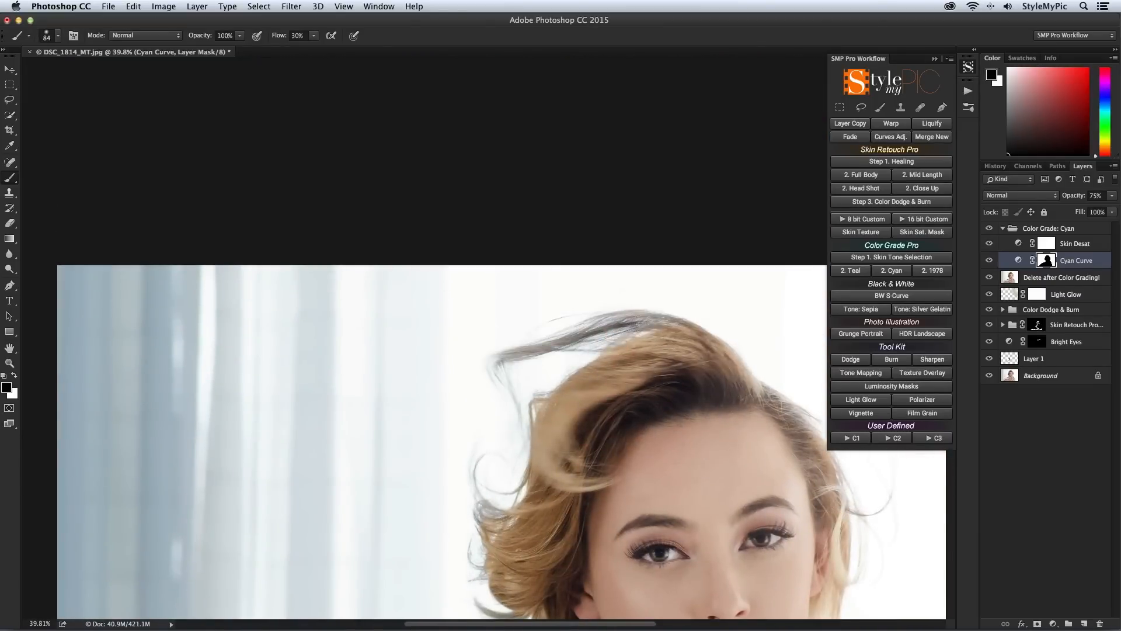
{"action": "left_click_drag", "start_coordinate": [679, 404], "coordinate": [404, 216]}
{"action": "left_click_drag", "start_coordinate": [672, 592], "coordinate": [552, 315]}
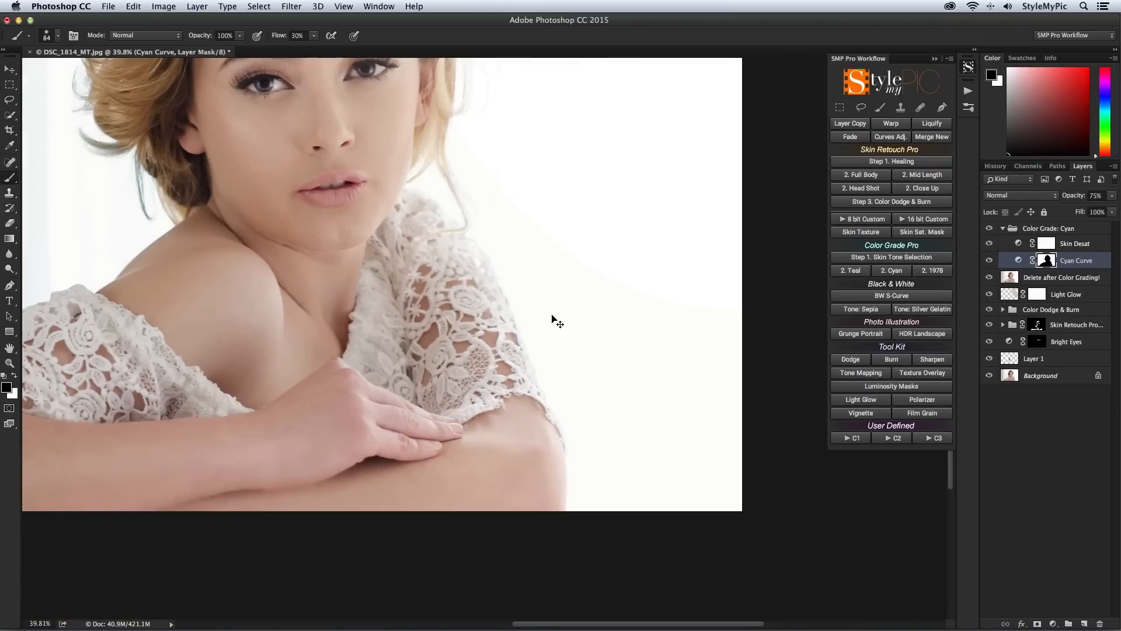
{"action": "key", "text": "super+0"}
{"action": "key", "text": "super+minus"}
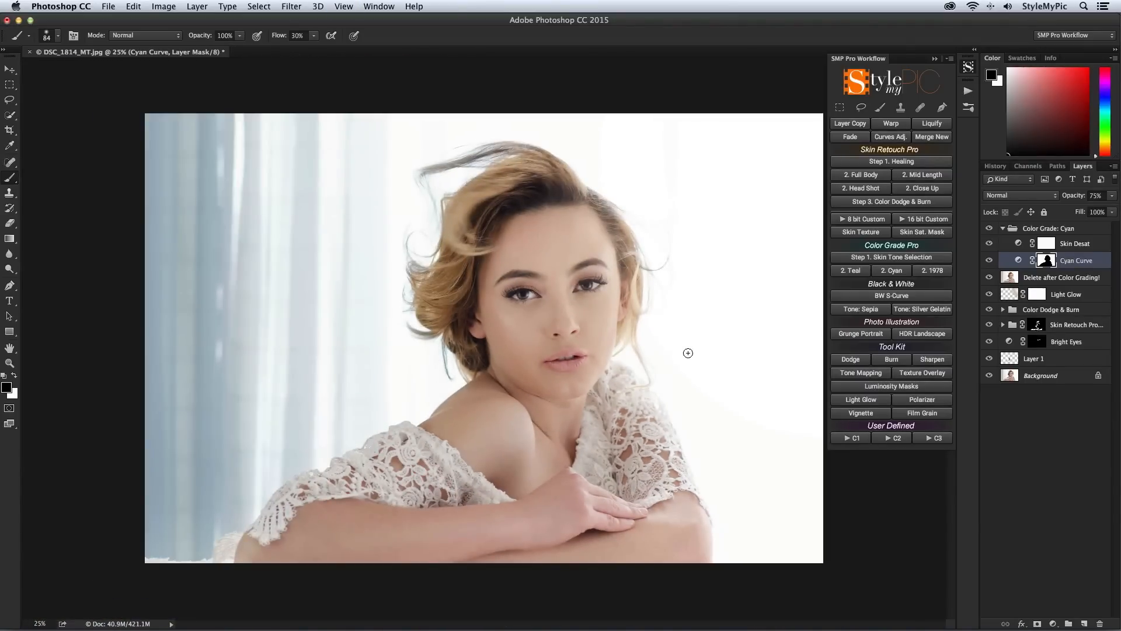
Step: Paint white on the Cyan Curve mask over the iris of the image-left eye and fade the stroke to 58% opacity
{"action": "left_click_drag", "start_coordinate": [566, 299], "coordinate": [613, 326]}
{"action": "key", "text": "x"}
{"action": "left_click_drag", "start_coordinate": [461, 309], "coordinate": [450, 323]}
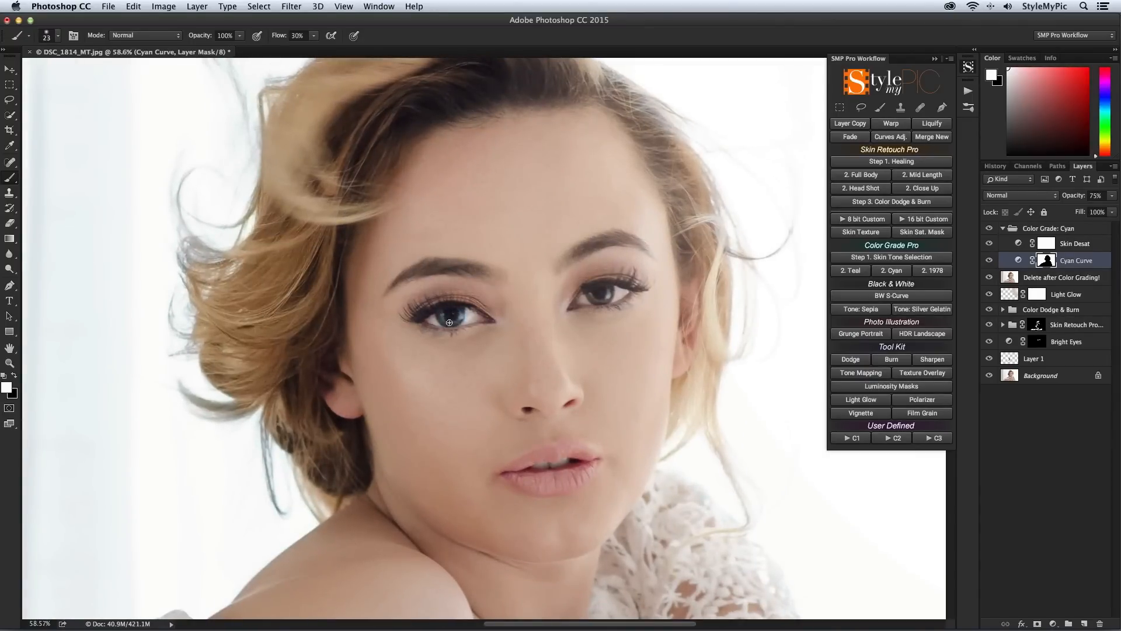
{"action": "left_click", "coordinate": [859, 138]}
{"action": "left_click_drag", "start_coordinate": [947, 140], "coordinate": [903, 140]}
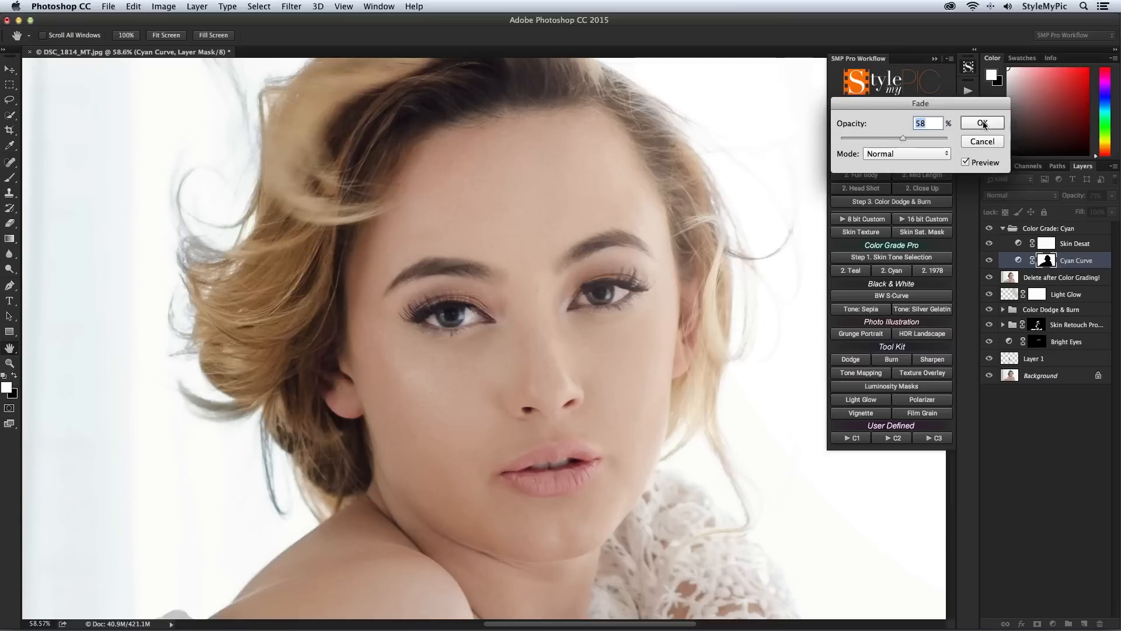
{"action": "key", "text": "Return"}
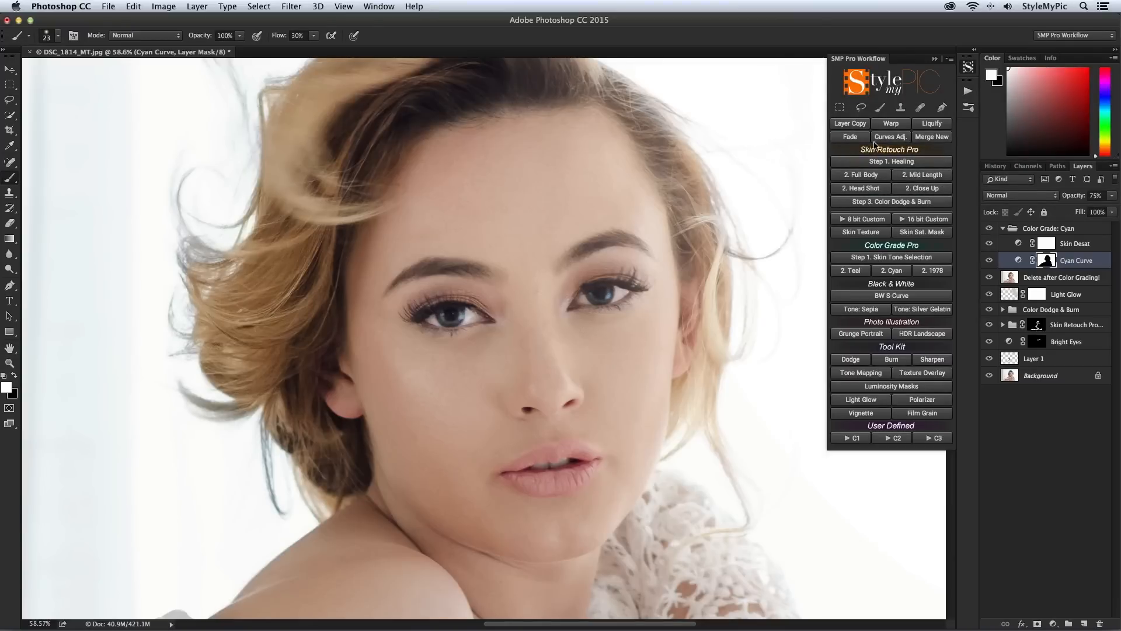
Step: Fade the white mask stroke over the image-right eye to 59% opacity
{"action": "left_click", "coordinate": [851, 137]}
{"action": "left_click_drag", "start_coordinate": [934, 139], "coordinate": [921, 138]}
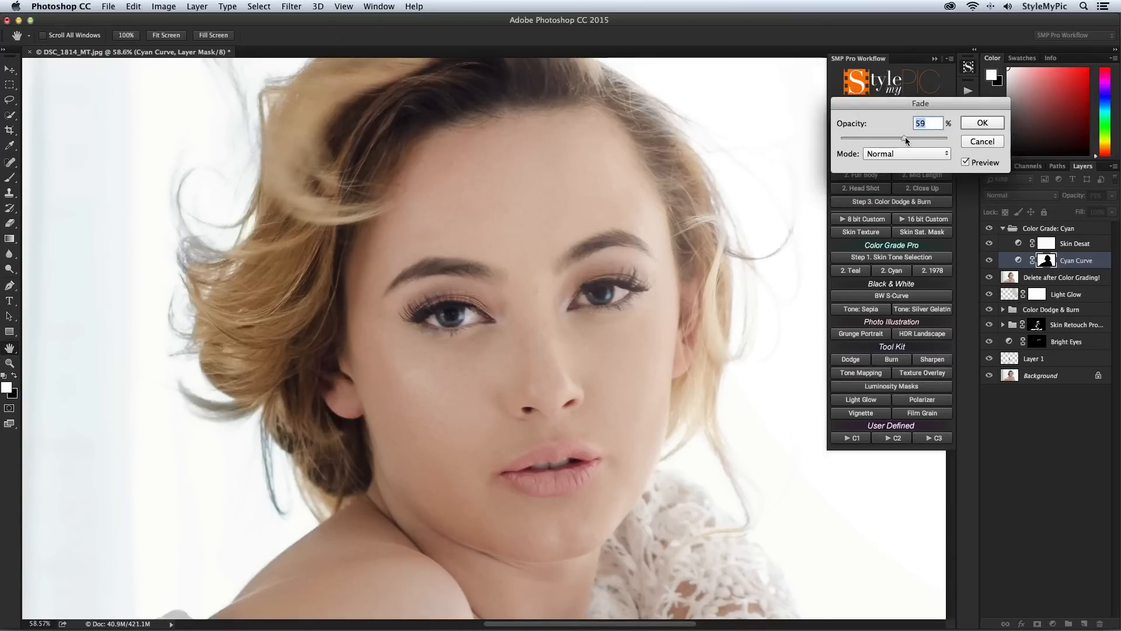
{"action": "key", "text": "Return"}
Step: Compare the retouched portrait with the original by showing only the Background layer and restoring all the layers
{"action": "key", "text": "super+minus"}
{"action": "key", "text": "super+minus"}
{"action": "key", "text": "super+minus"}
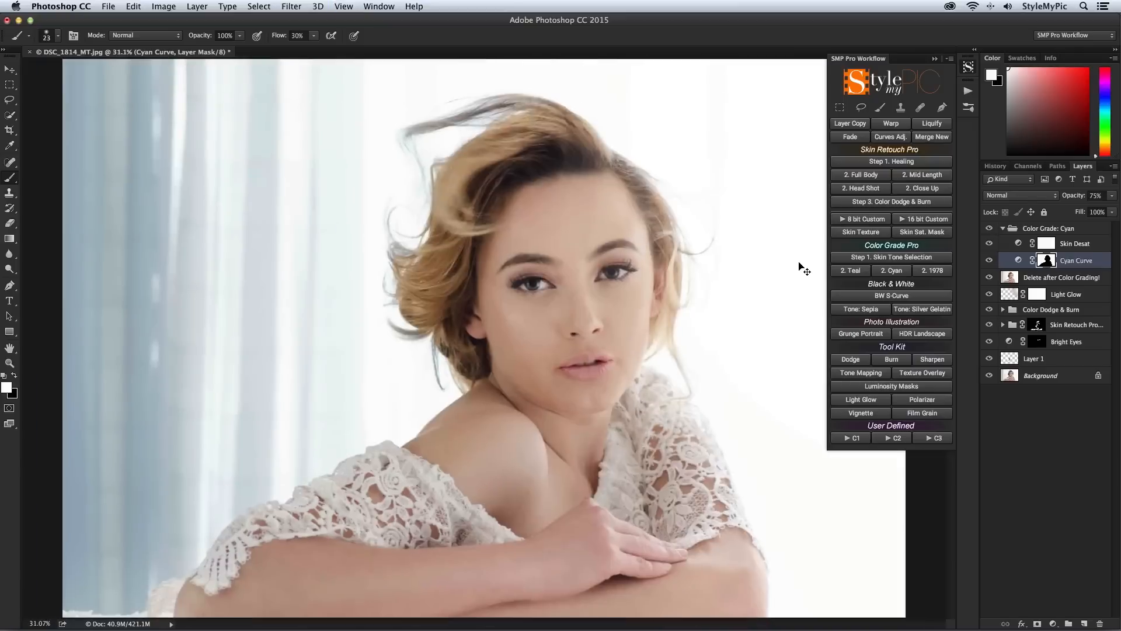
{"action": "left_click", "coordinate": [990, 375], "text": "alt"}
{"action": "left_click", "coordinate": [990, 376], "text": "alt"}
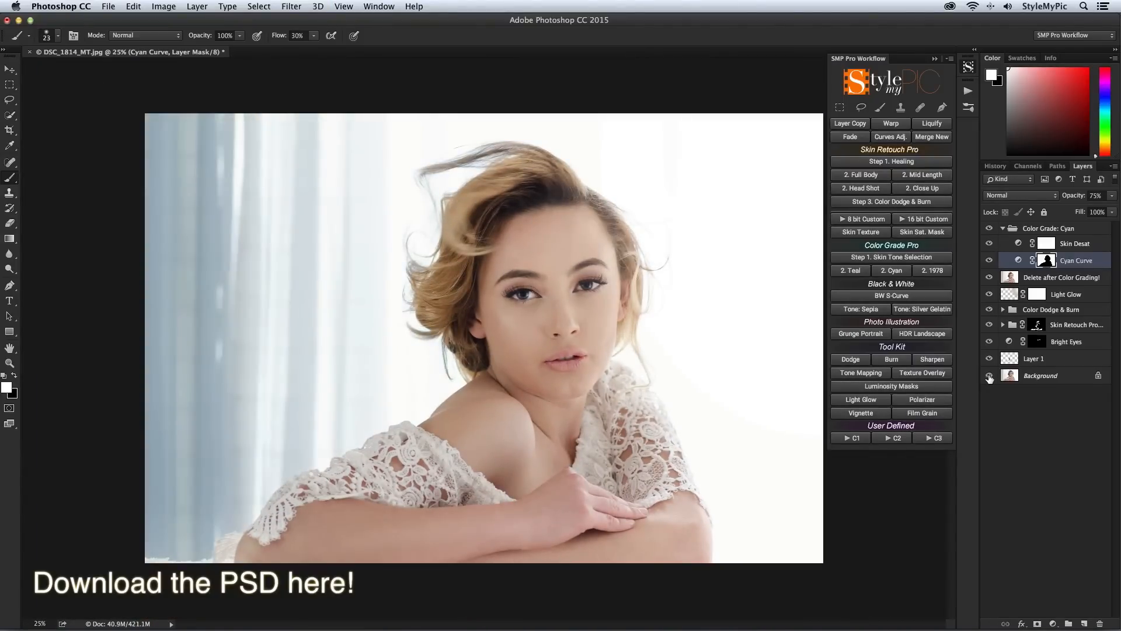